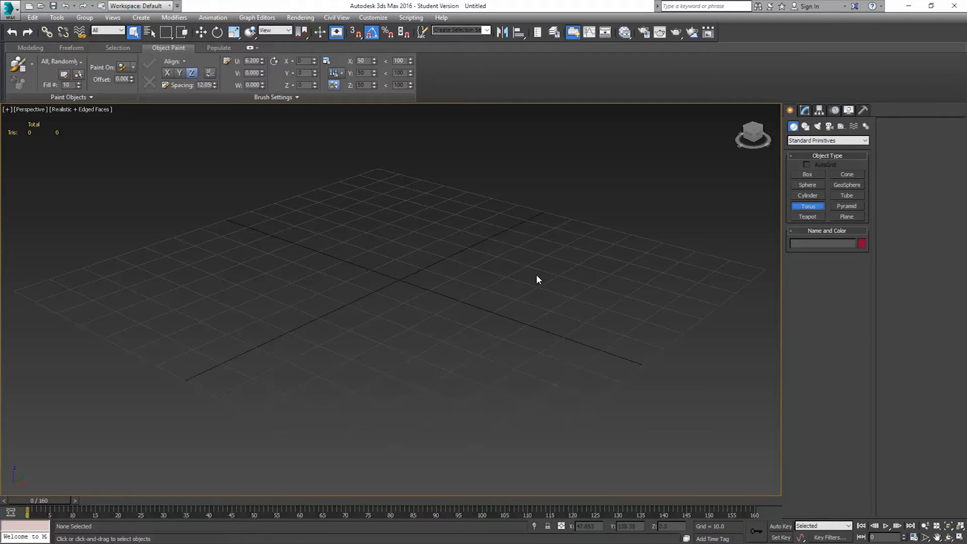
Create a torus centred on the grid origin in the top view, about 15 in radius 1 and 5 in radius 2
key("t")
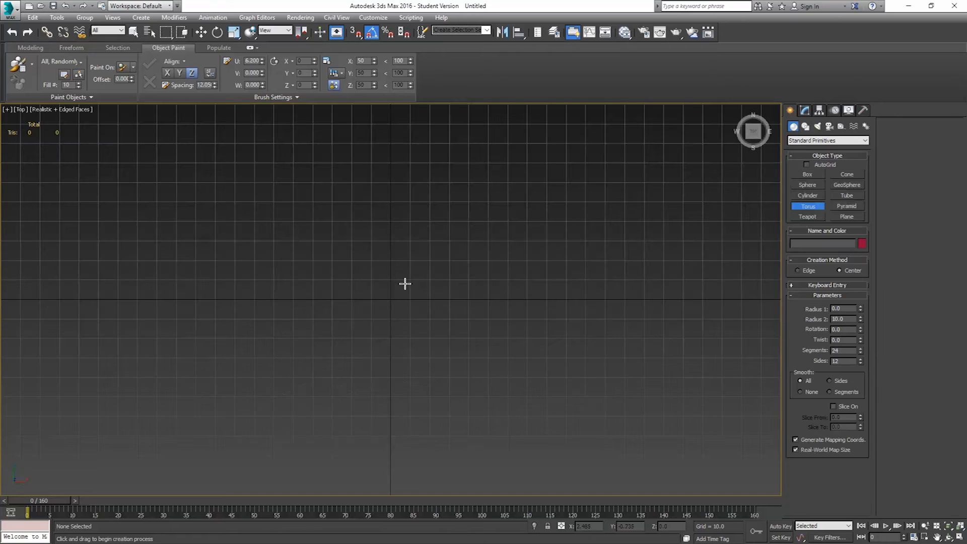
scroll(393, 297, "up", 2)
key("s")
left_click_drag(390, 300, 385, 220)
key("s")
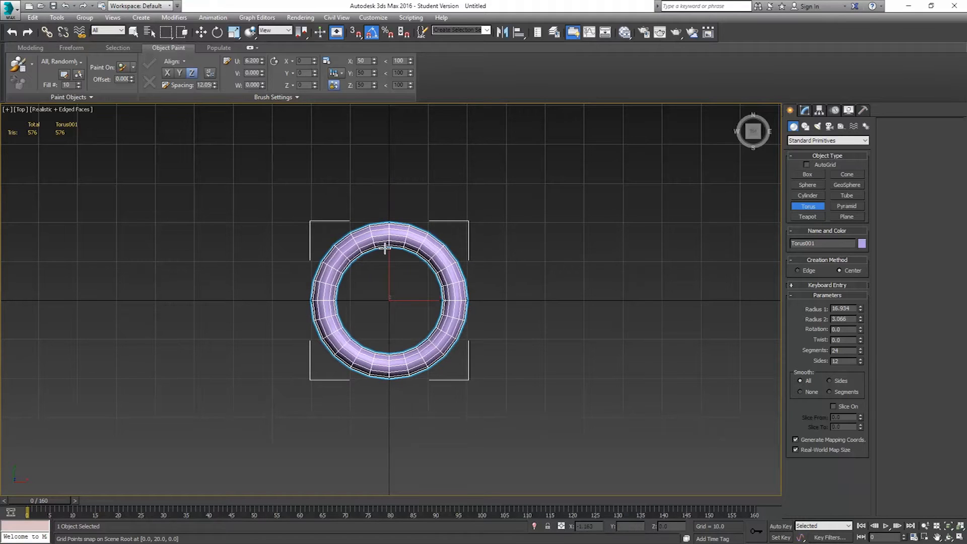
left_click(386, 261)
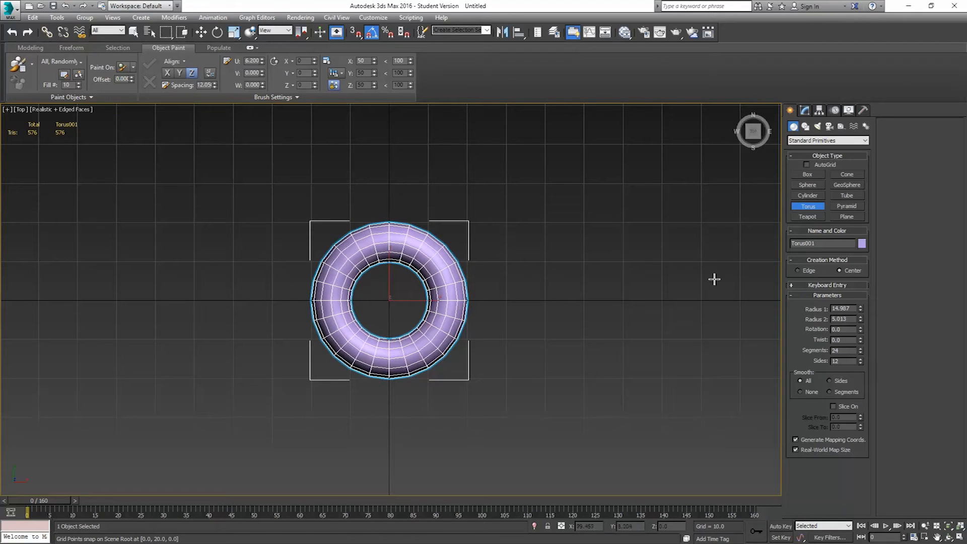
Set the torus's Radius 1 to 15 and Radius 2 to 5
left_click_drag(855, 309, 781, 306)
type("15")
key("Return")
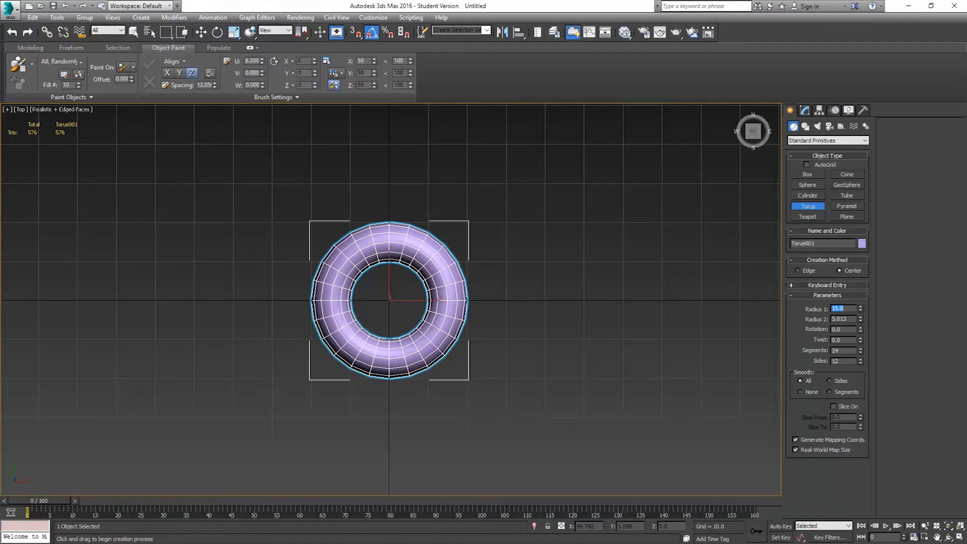
double_click(852, 320)
type("5")
key("Return")
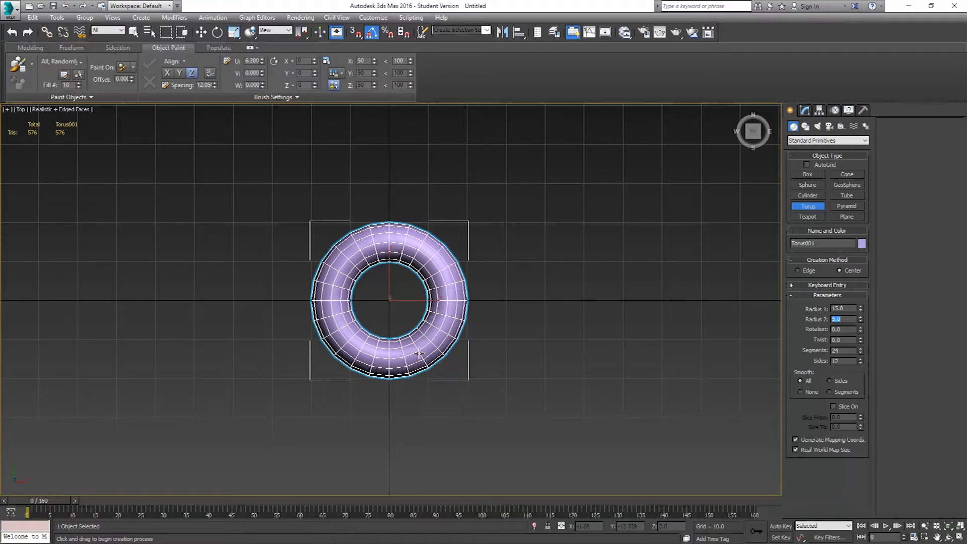
Reduce the torus to 5 sides and 8 segments
left_click_drag(847, 360, 734, 361)
type("5")
key("Return")
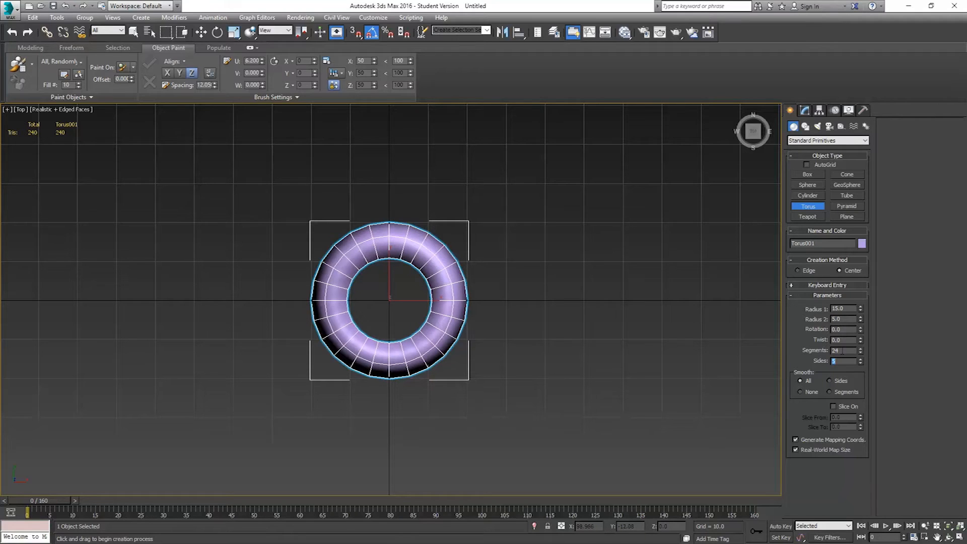
left_click_drag(844, 351, 782, 355)
type("8")
key("Return")
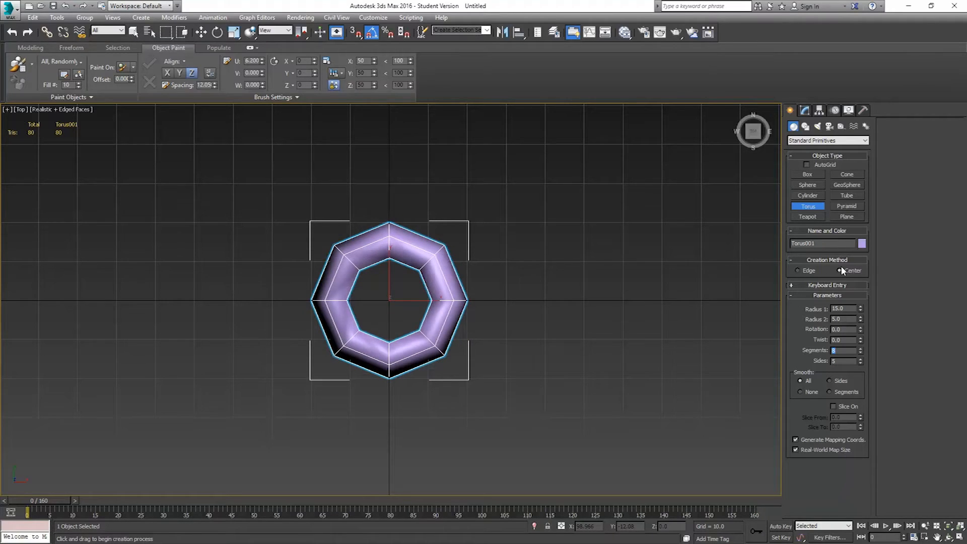
Convert the torus to an Editable Poly
right_click(402, 255)
right_click(410, 246)
mouse_move(456, 349)
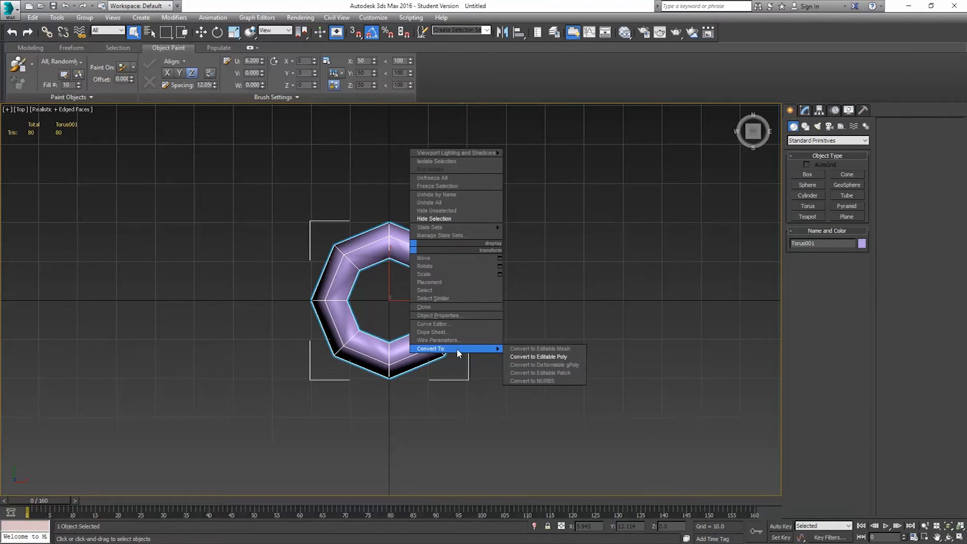
left_click(533, 355)
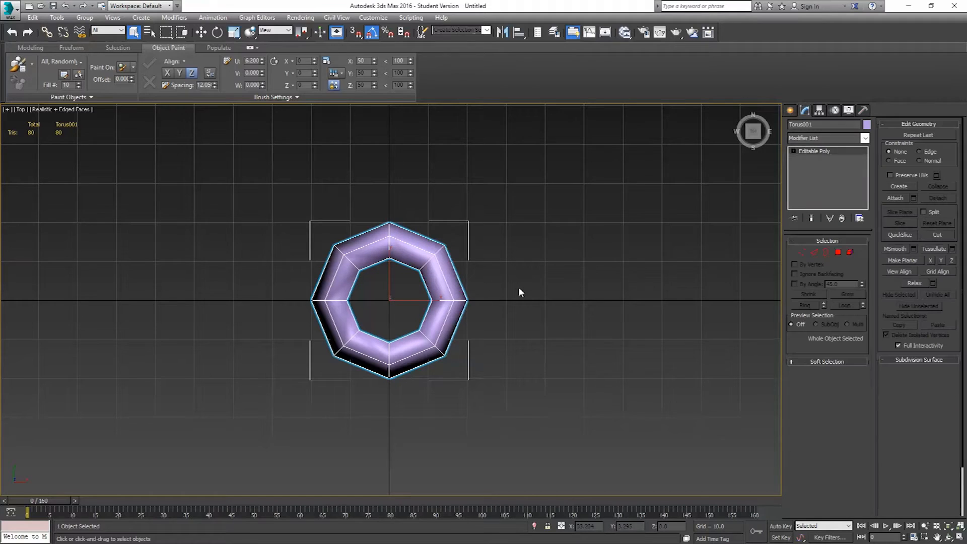
Select the whole torus as an element and rotate it 90 degrees about the X axis to stand upright
key("p")
middle_click_drag(505, 315, 486, 256, "alt")
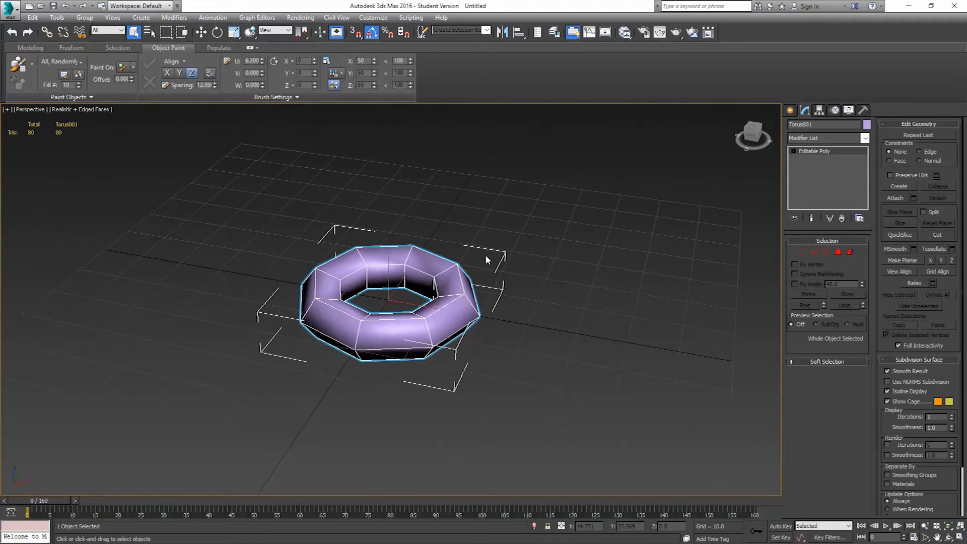
left_click(851, 252)
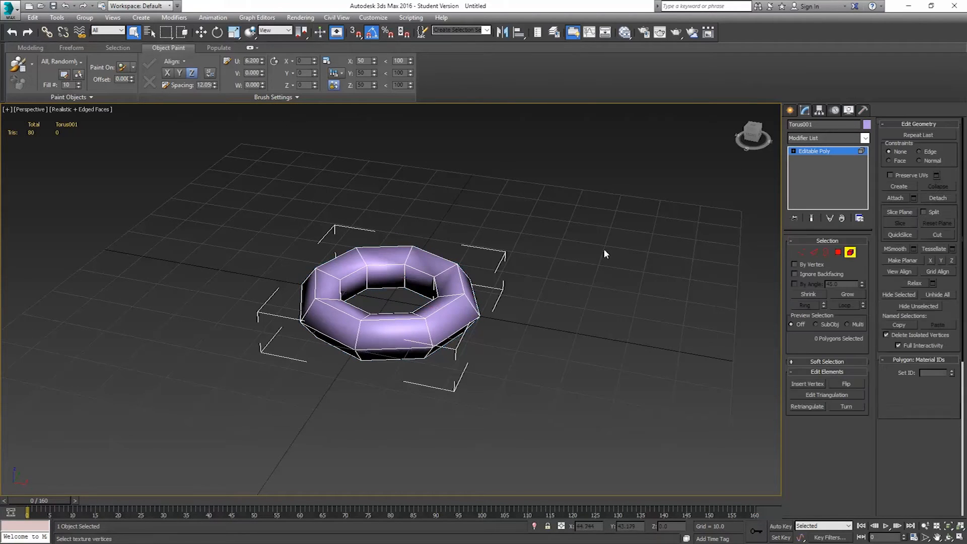
left_click(451, 284)
left_click(217, 33)
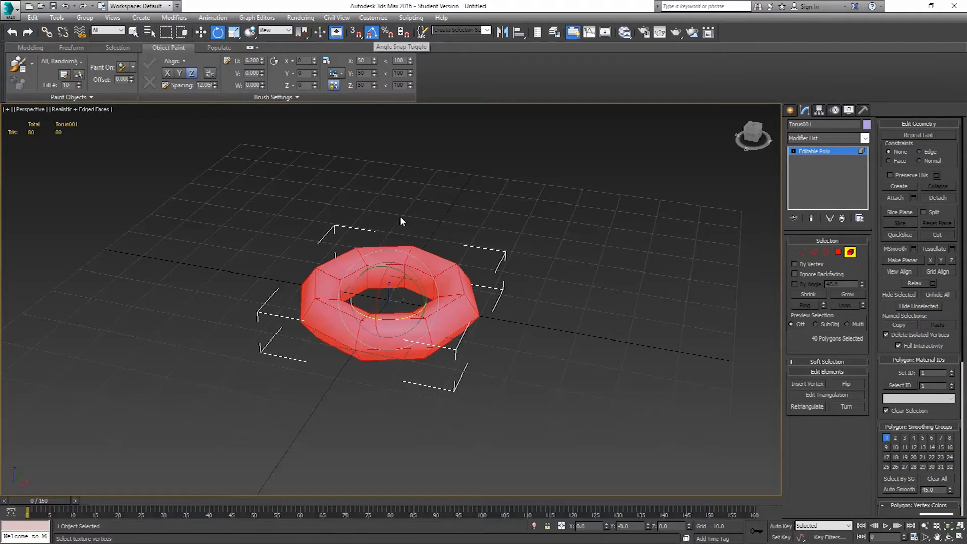
left_click_drag(378, 297, 377, 385)
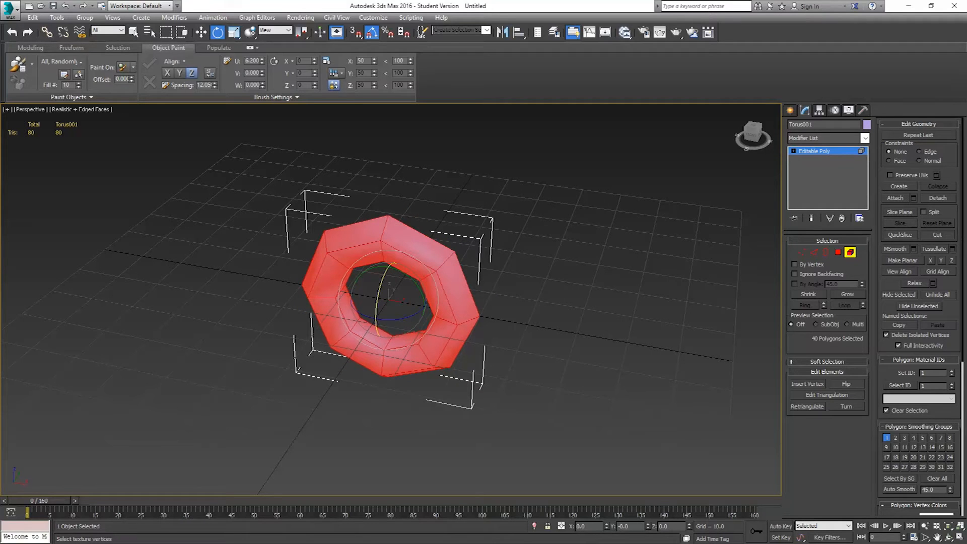
Detach the lower half of the ring's polygons as an element and move it down about 20 units
left_click(838, 252)
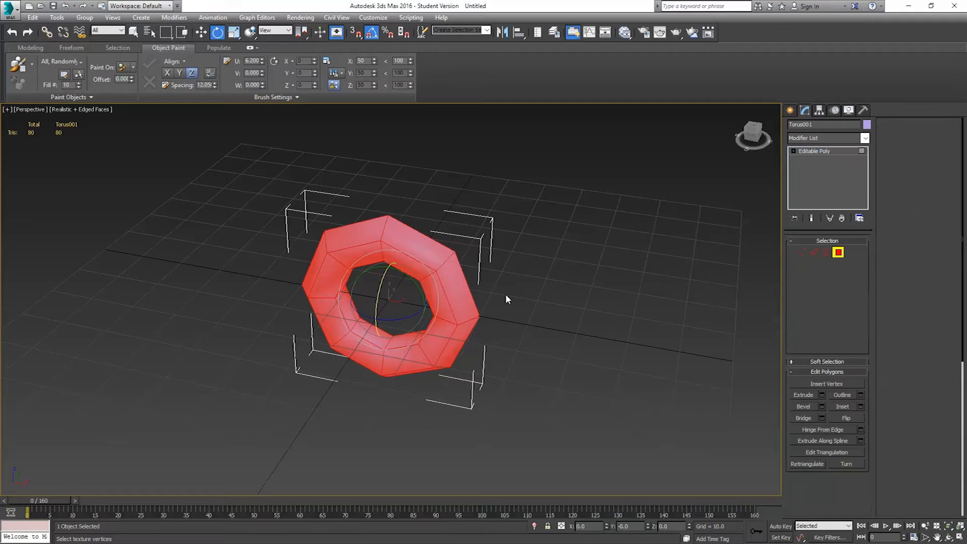
key("f")
left_click_drag(306, 218, 476, 295)
left_click_drag(504, 401, 347, 310)
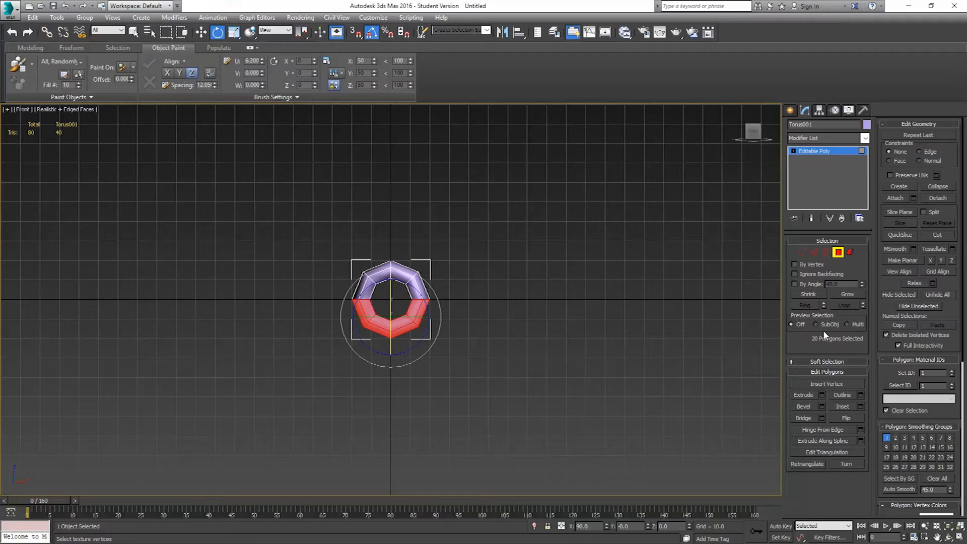
left_click(937, 198)
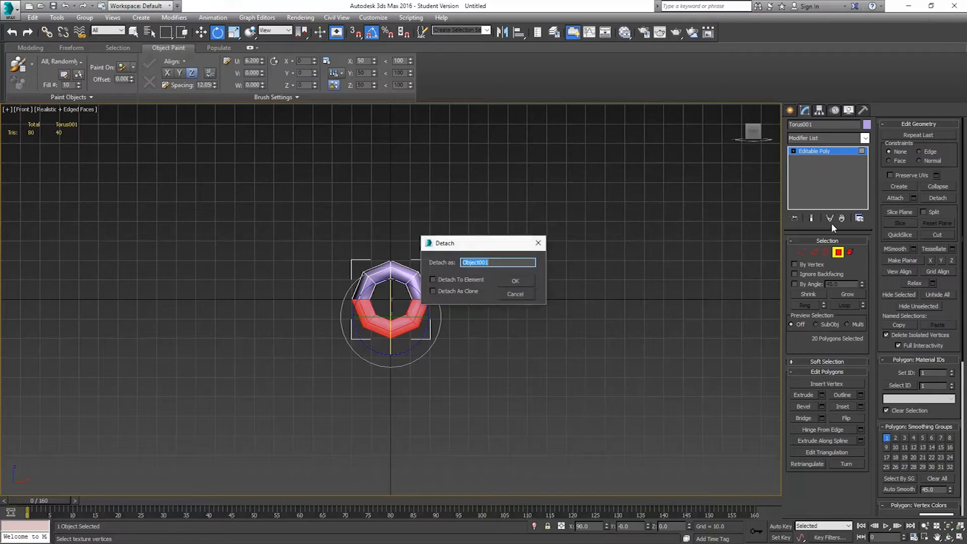
left_click(449, 277)
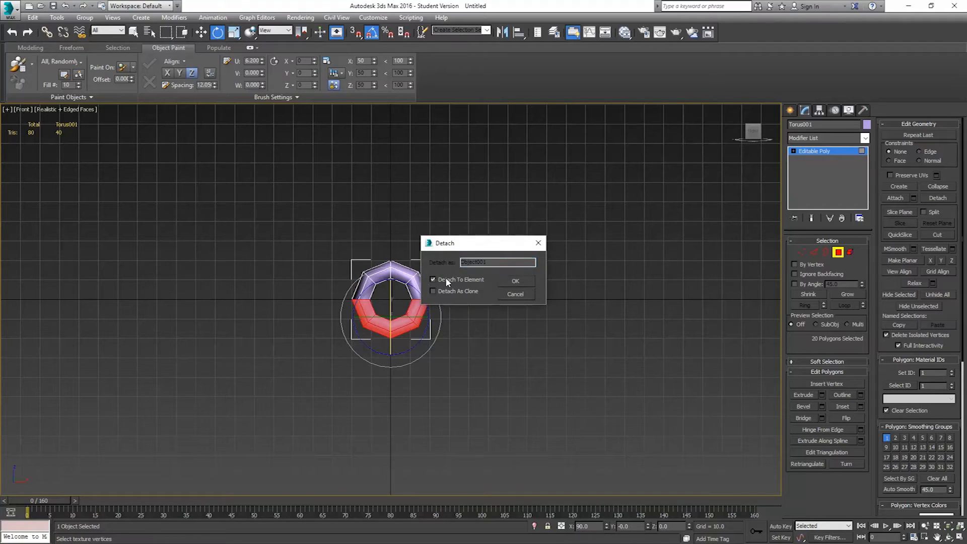
left_click(516, 282)
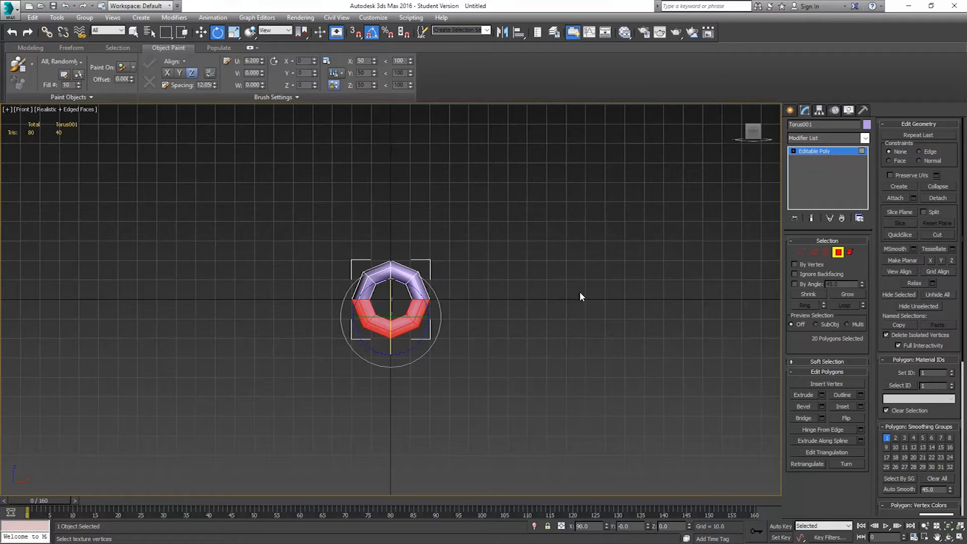
left_click(201, 32)
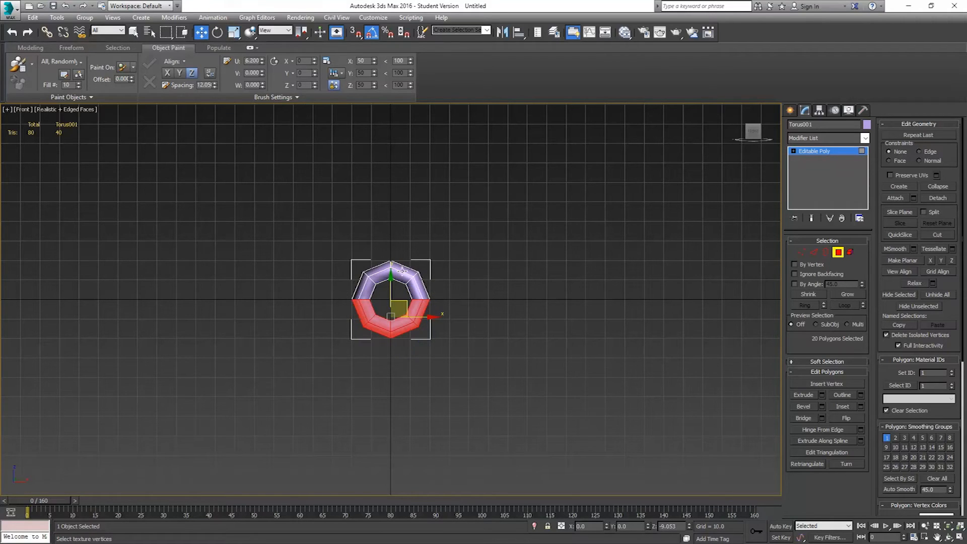
left_click_drag(393, 287, 389, 325)
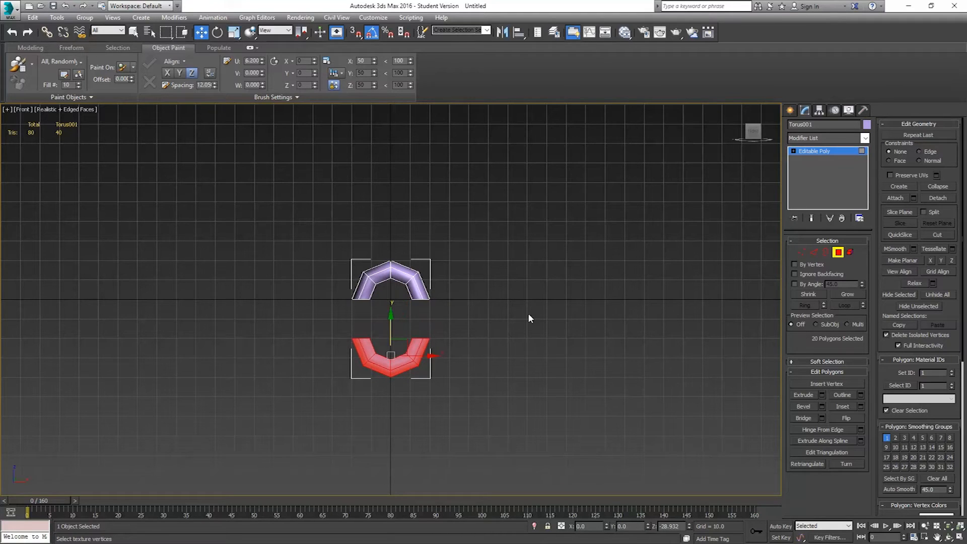
Bridge the open borders on the right side between the upper and lower ring halves
left_click(826, 253)
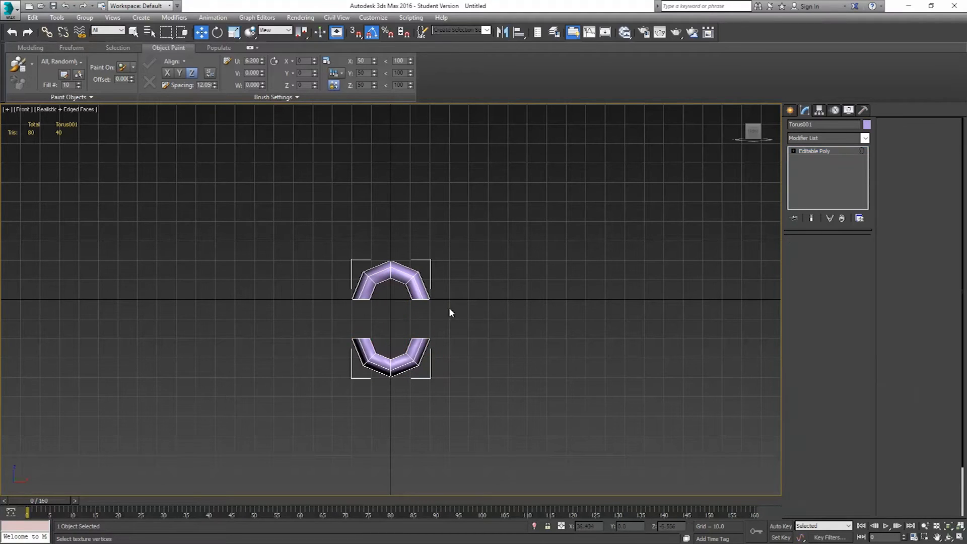
key("p")
middle_click_drag(449, 302, 444, 339, "alt")
scroll(429, 301, "up", 3)
left_click(426, 279)
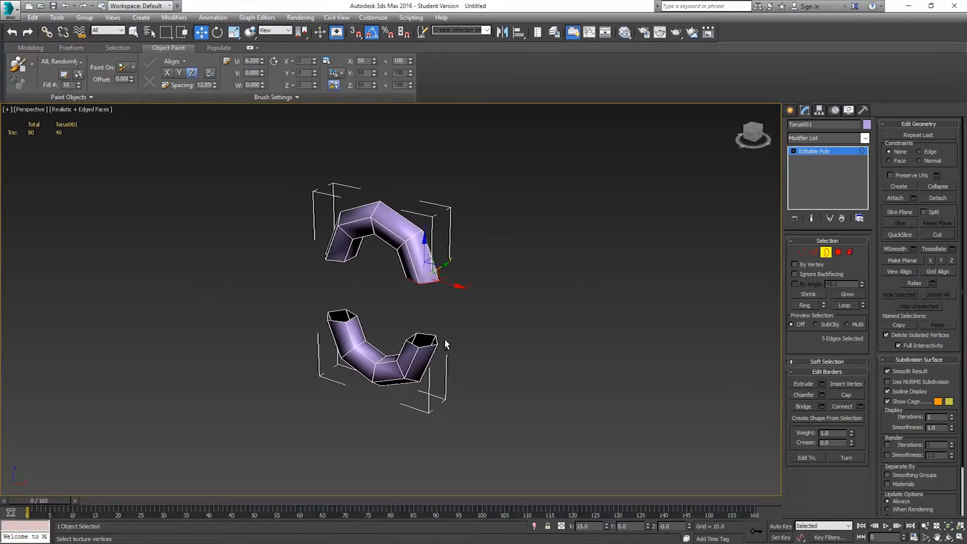
left_click(425, 343, "ctrl")
left_click(803, 407)
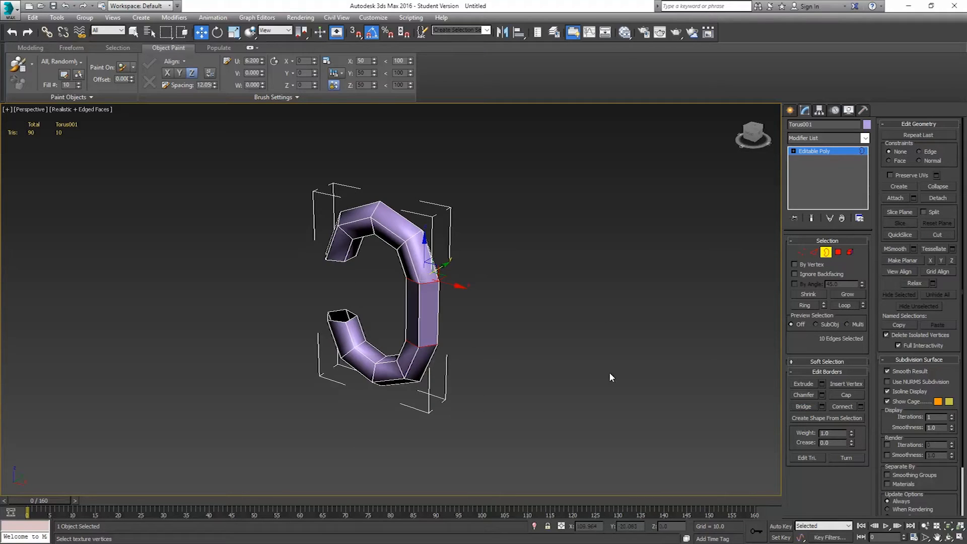
Bridge the remaining pair of open borders on the left side to close the chain link
left_click(336, 261)
left_click(344, 321, "ctrl")
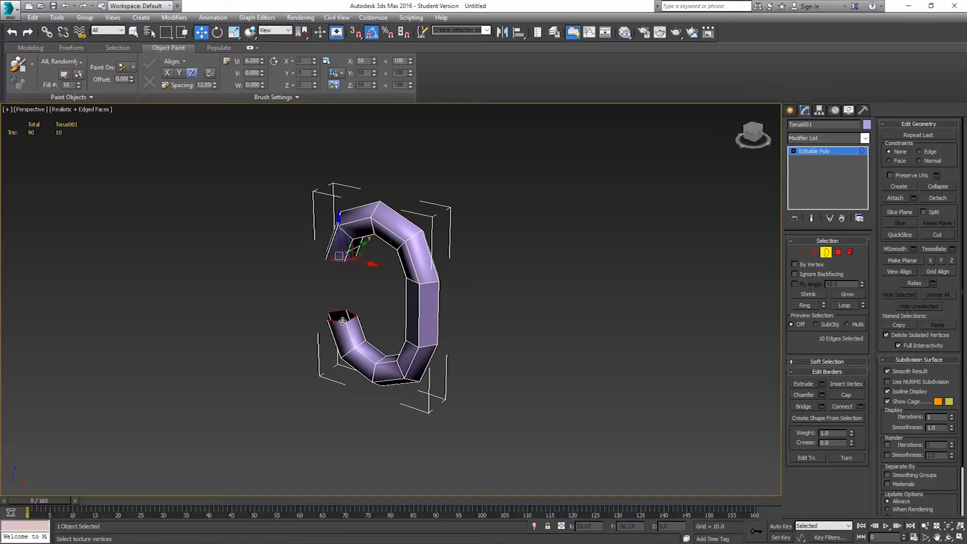
left_click(803, 406)
middle_click_drag(539, 309, 531, 275, "alt")
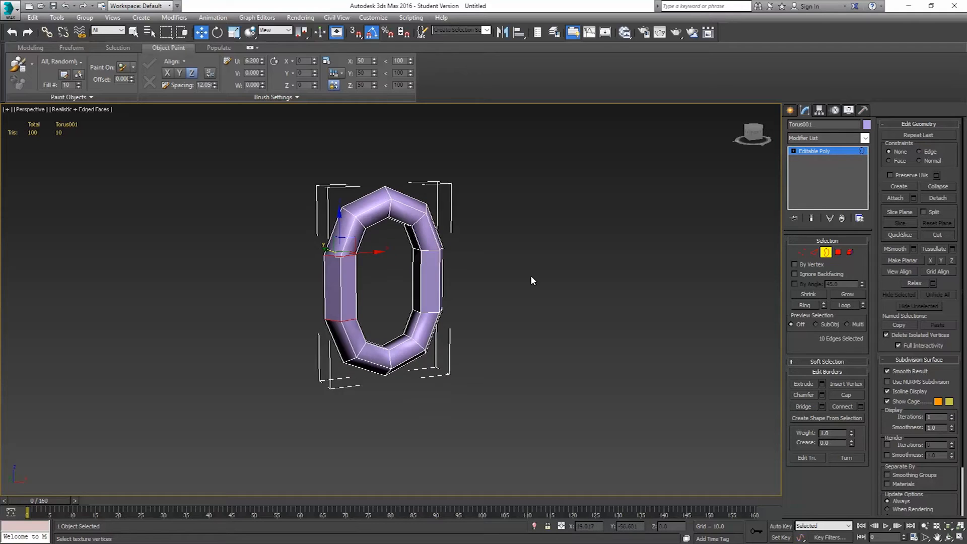
Clear the smoothing groups on the whole link, assign group 1, and turn off the edged-faces display
left_click(850, 253)
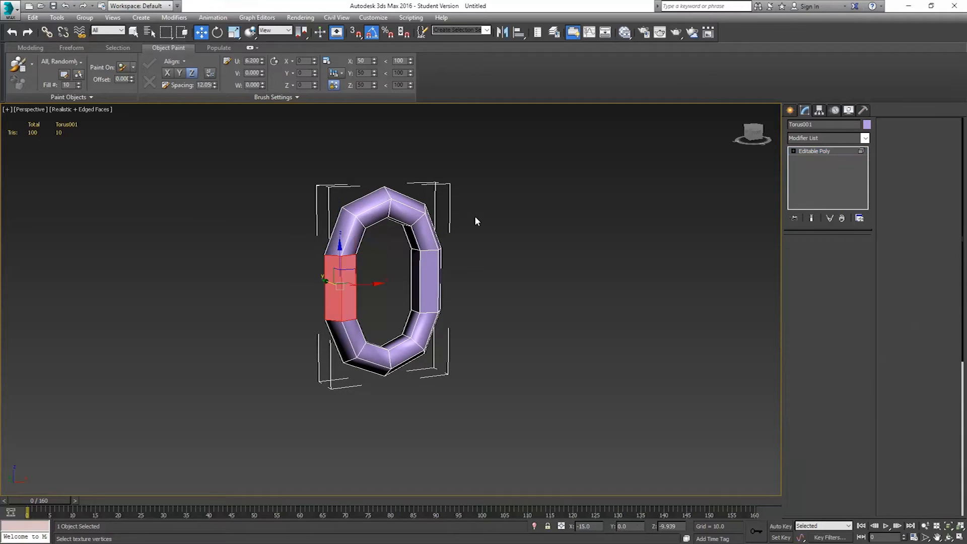
left_click(419, 216)
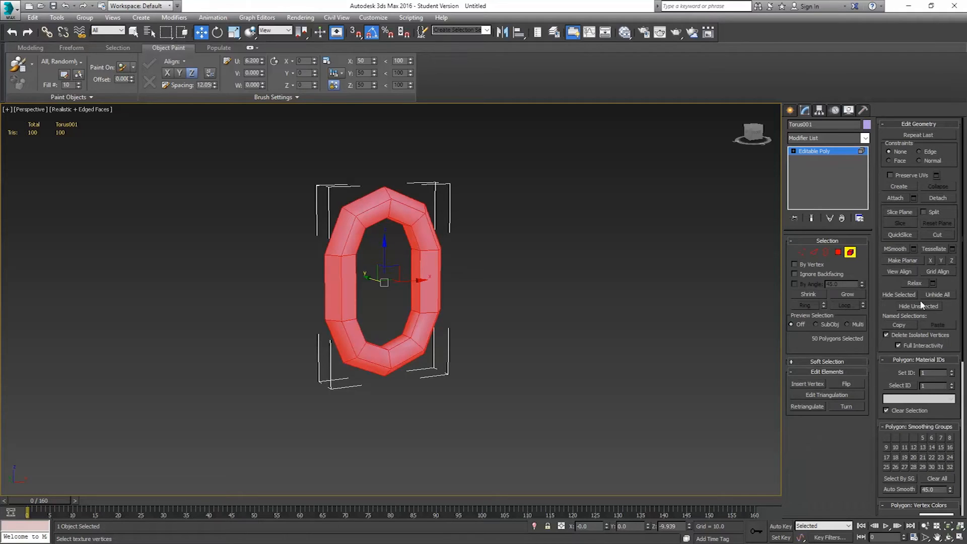
left_click(937, 479)
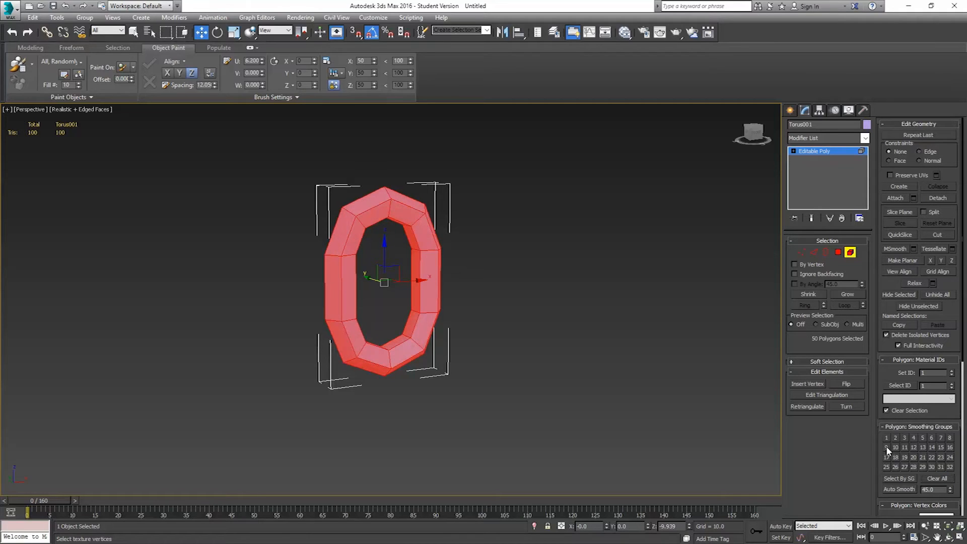
left_click(885, 438)
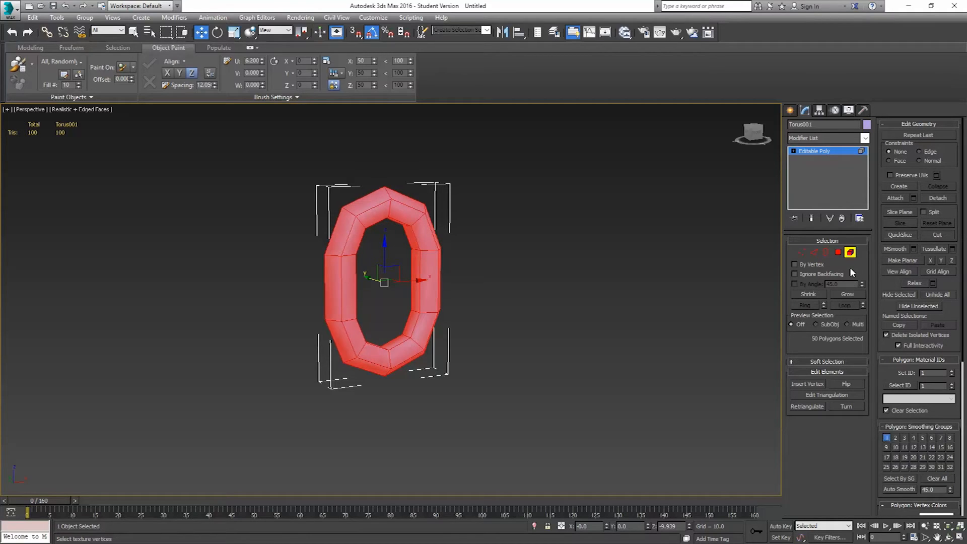
left_click(850, 253)
key("F4")
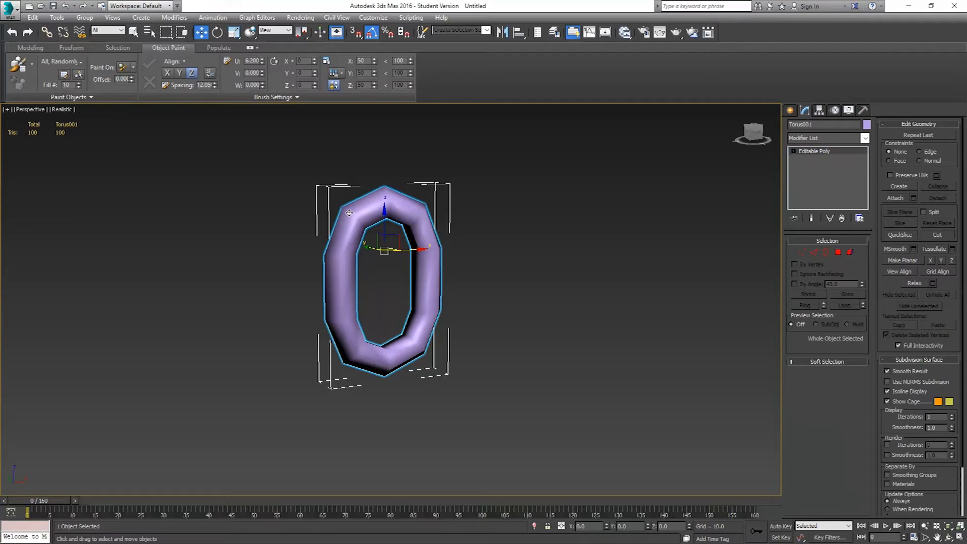
mouse_move(399, 255)
middle_mouse_down("alt")
mouse_move(417, 347)
mouse_move(491, 343)
mouse_move(425, 346)
mouse_move(407, 260)
middle_mouse_up("alt")
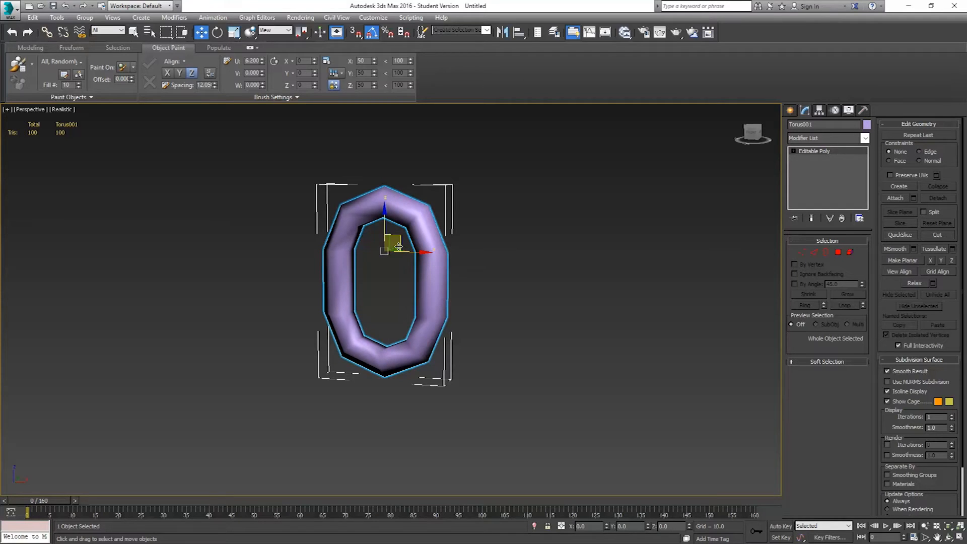
Open the Array tool for the chain link and enable its preview, keeping the link in clear view
left_click(57, 18)
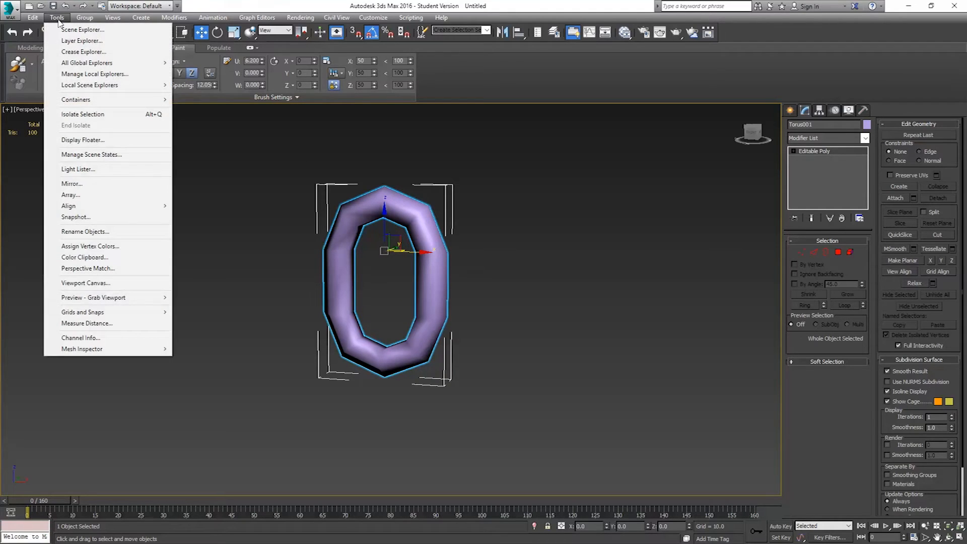
left_click(79, 195)
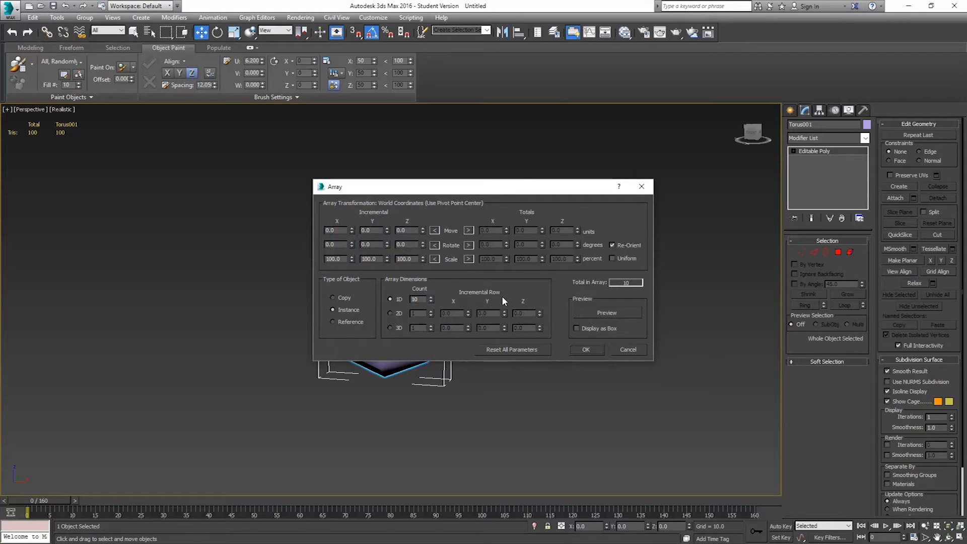
left_click(610, 313)
left_click_drag(520, 191, 658, 128)
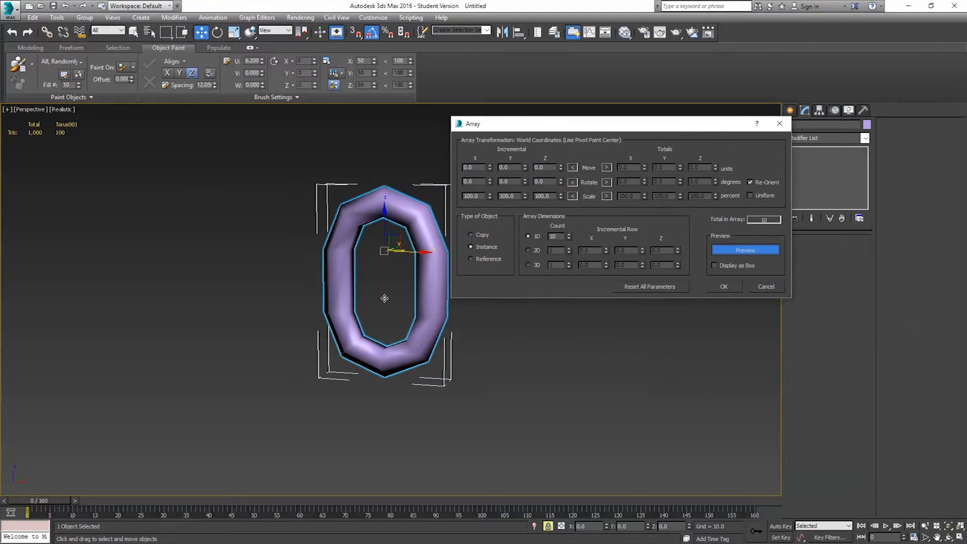
scroll(359, 278, "down", 5)
middle_click_drag(358, 351, 395, 268)
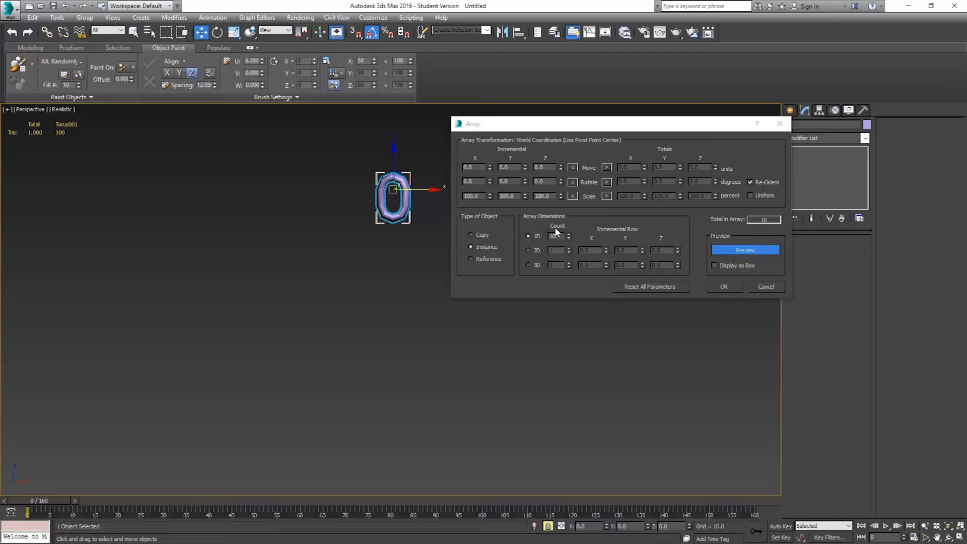
Set the array to produce copies with an incremental Z move of -38 units
left_click(482, 236)
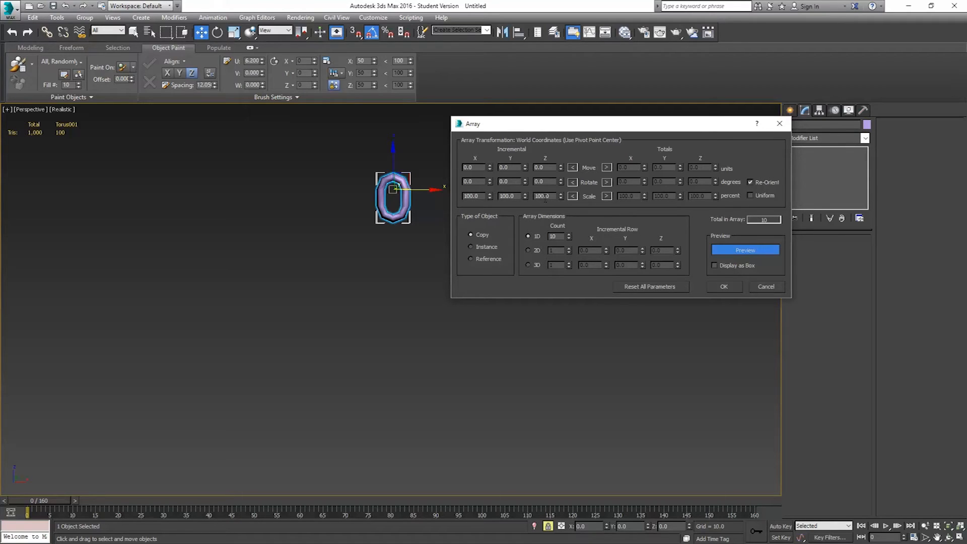
left_click_drag(562, 169, 561, 162)
double_click(548, 167)
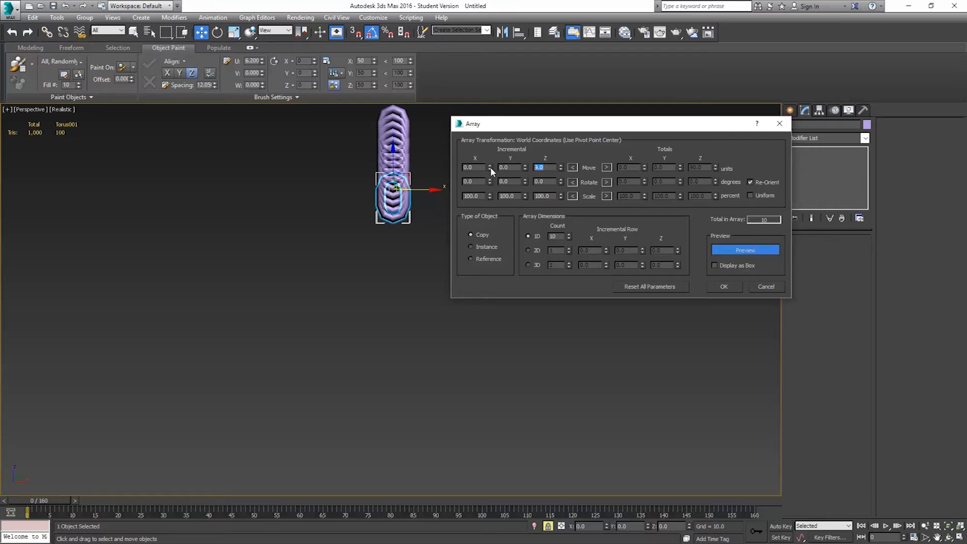
type("-")
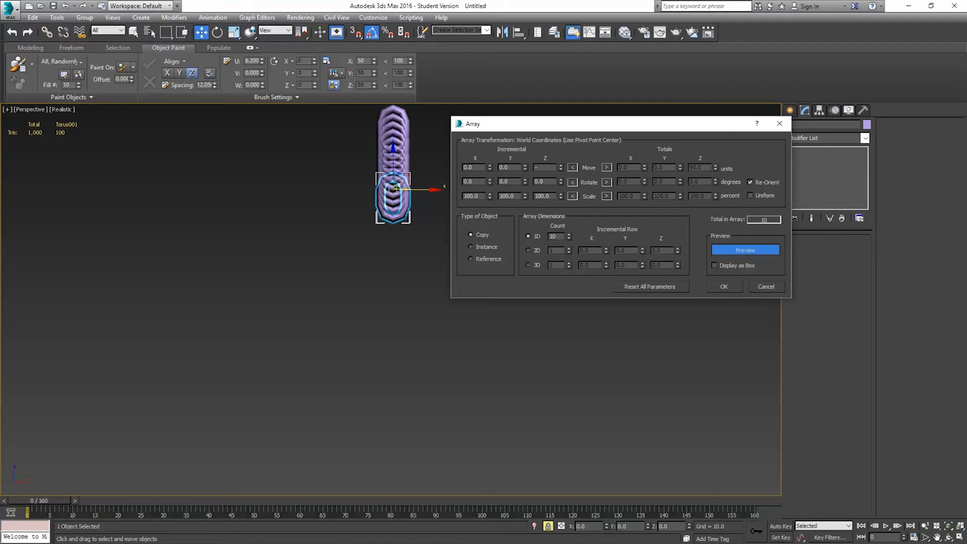
type("10")
key("Return")
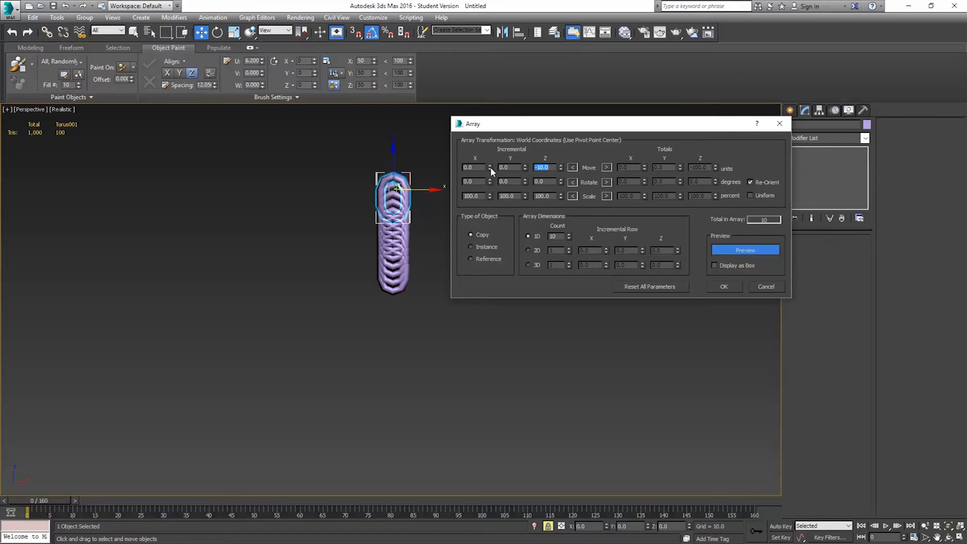
left_click_drag(561, 169, 537, 171)
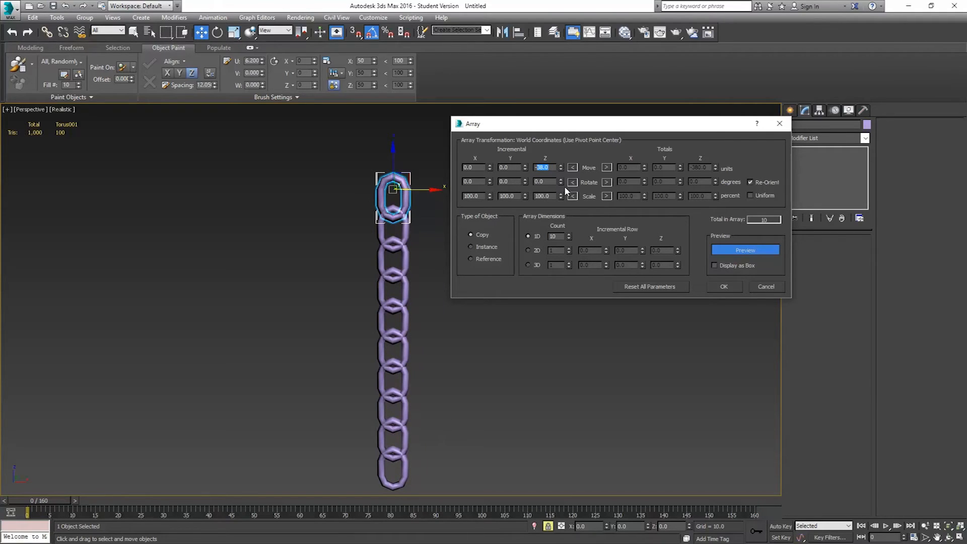
Set the incremental Z rotation to 45 degrees and the 1D count to 20, and create the array of links
double_click(540, 181)
key("Return")
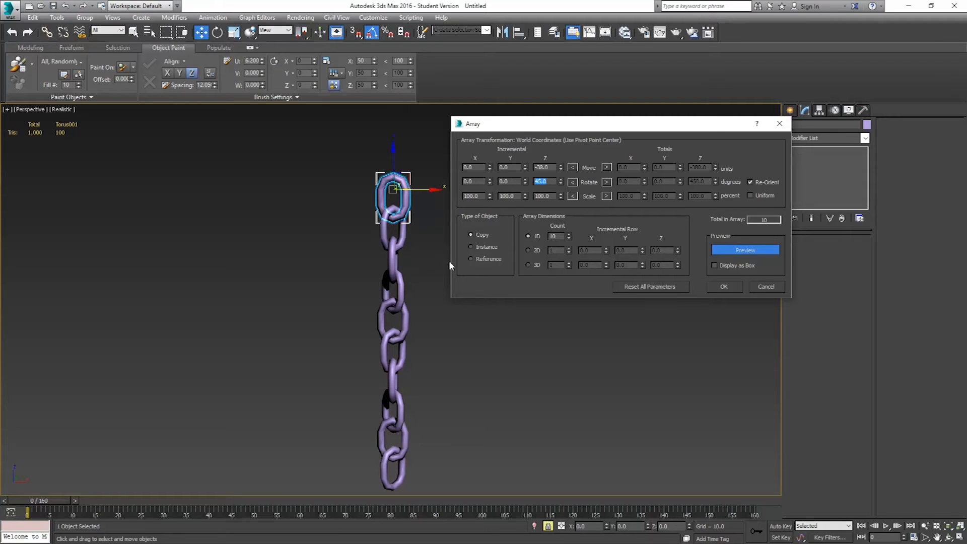
double_click(555, 236)
type("20")
key("Return")
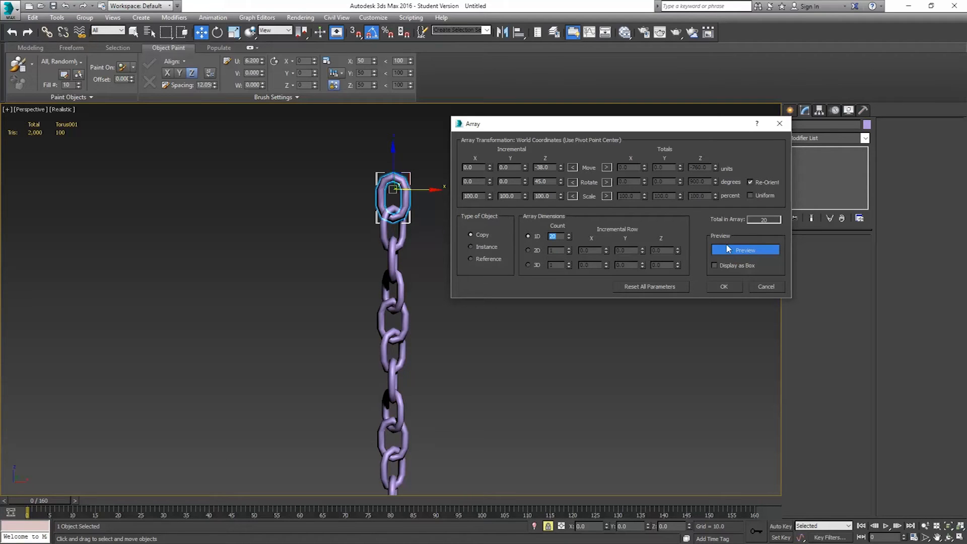
left_click(724, 286)
scroll(443, 252, "down", 5)
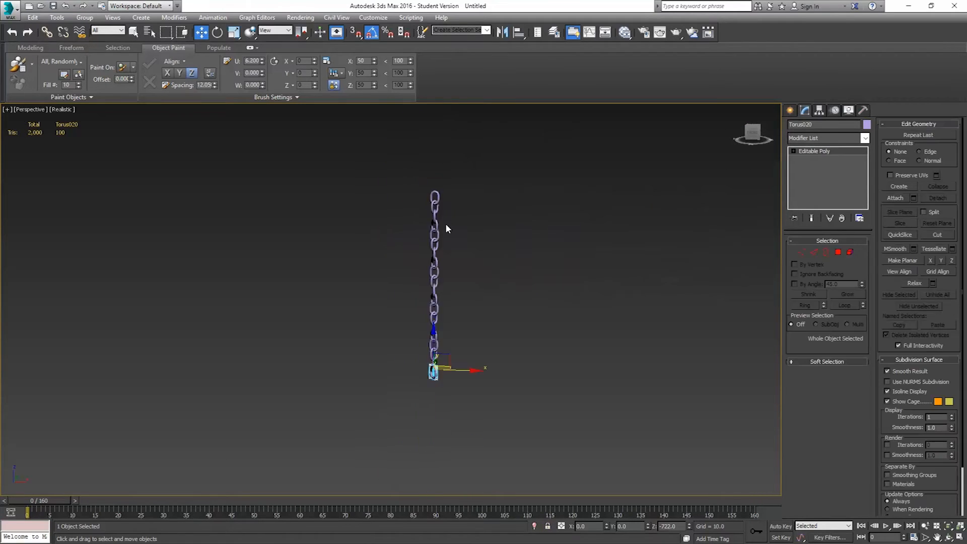
scroll(447, 237, "up", 3)
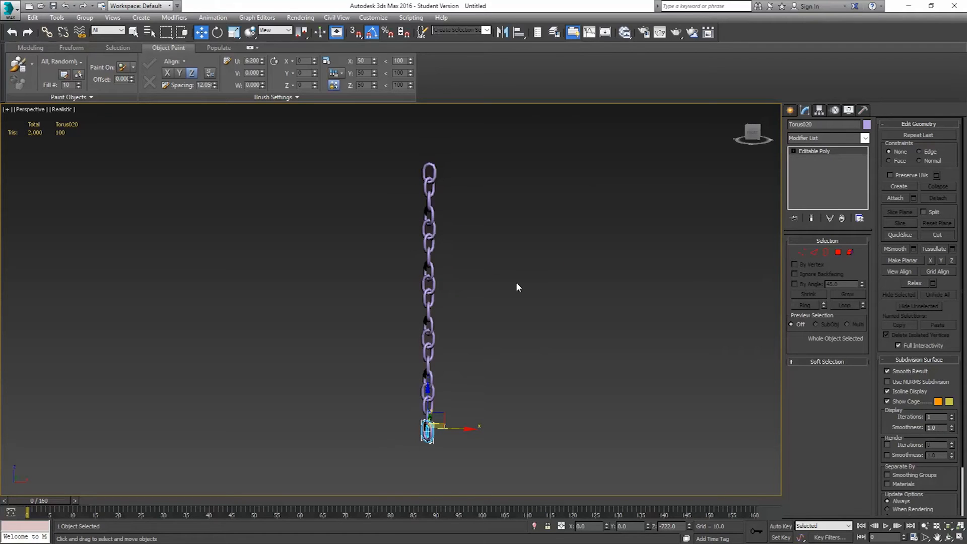
Attach all the copied links, Torus002 through Torus020, to the topmost link as one object
left_click(434, 169)
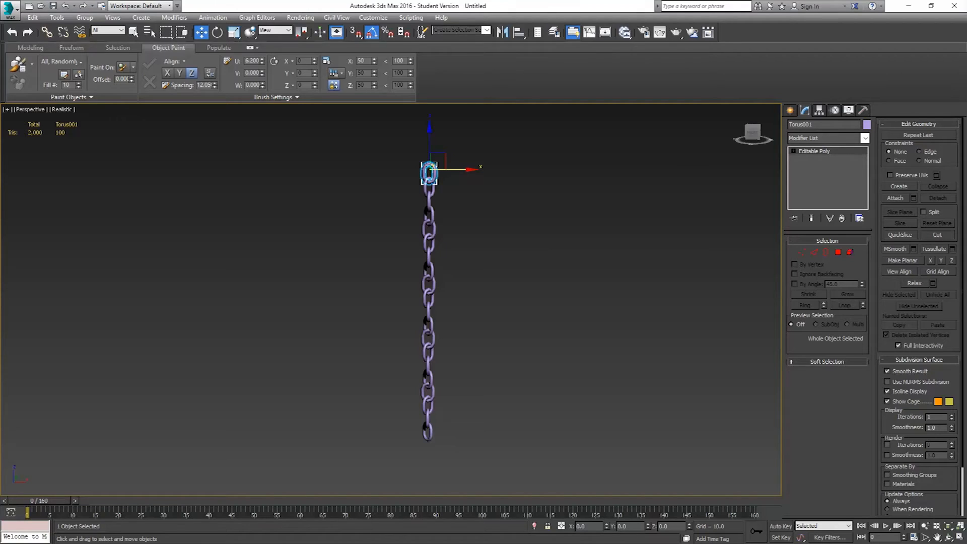
left_click(913, 198)
left_click(408, 195)
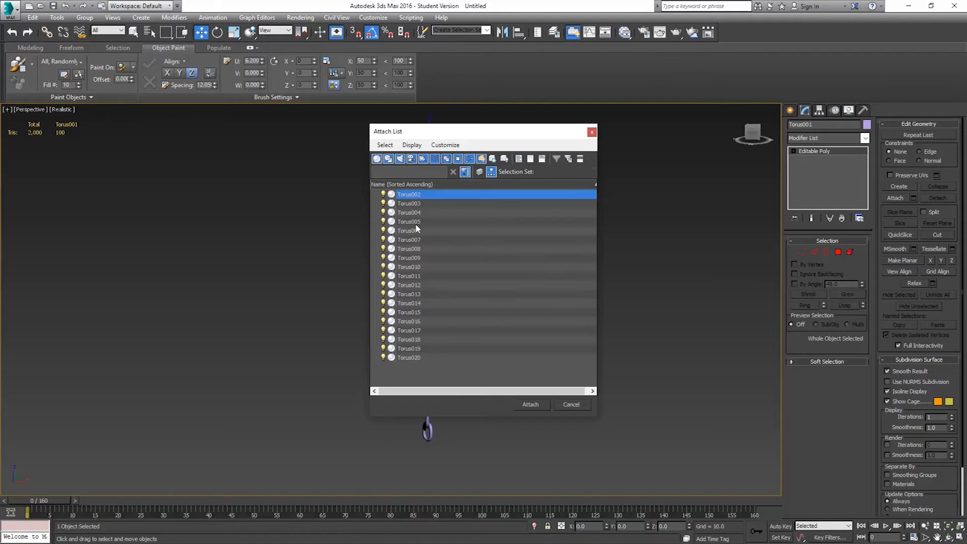
left_click(409, 356, "shift")
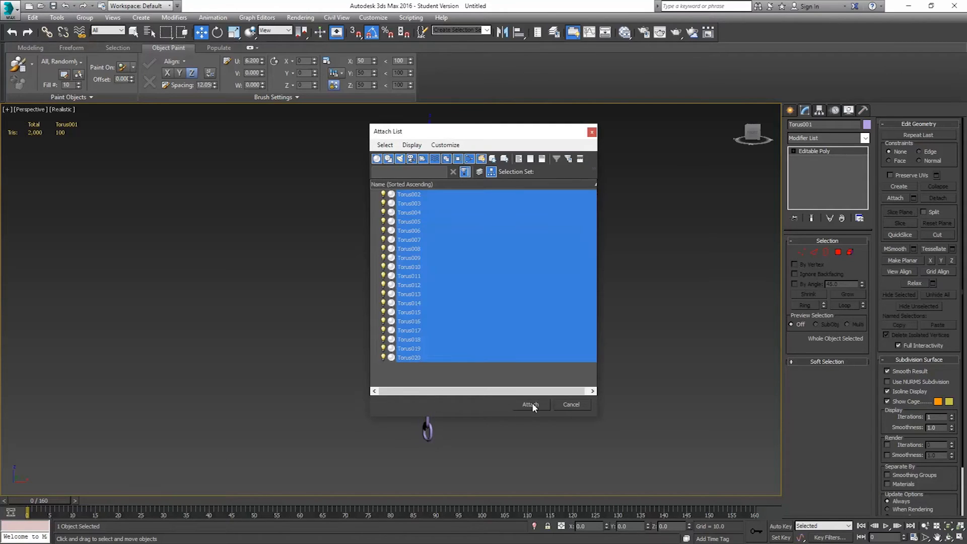
left_click(530, 404)
Rename the combined links object as Chain
left_click_drag(816, 124, 711, 126)
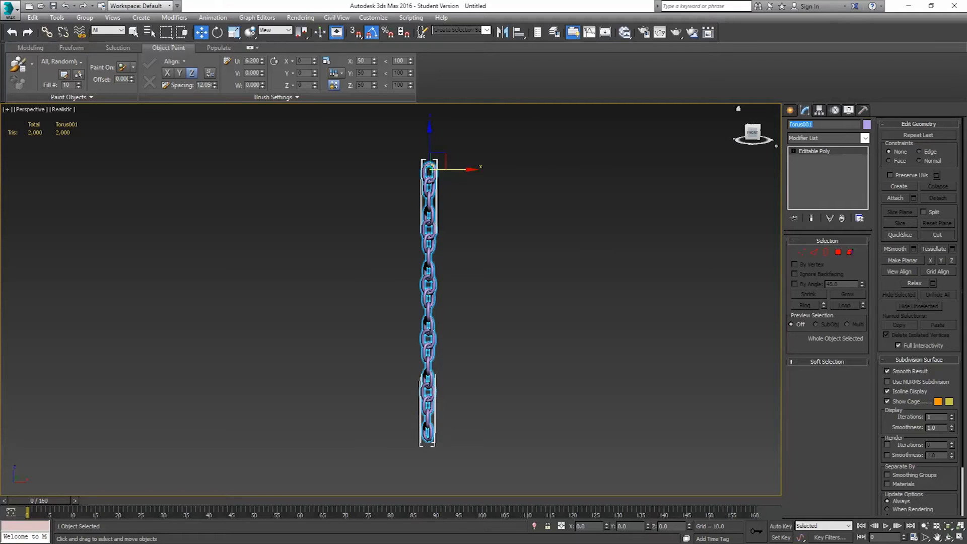
type("Chain")
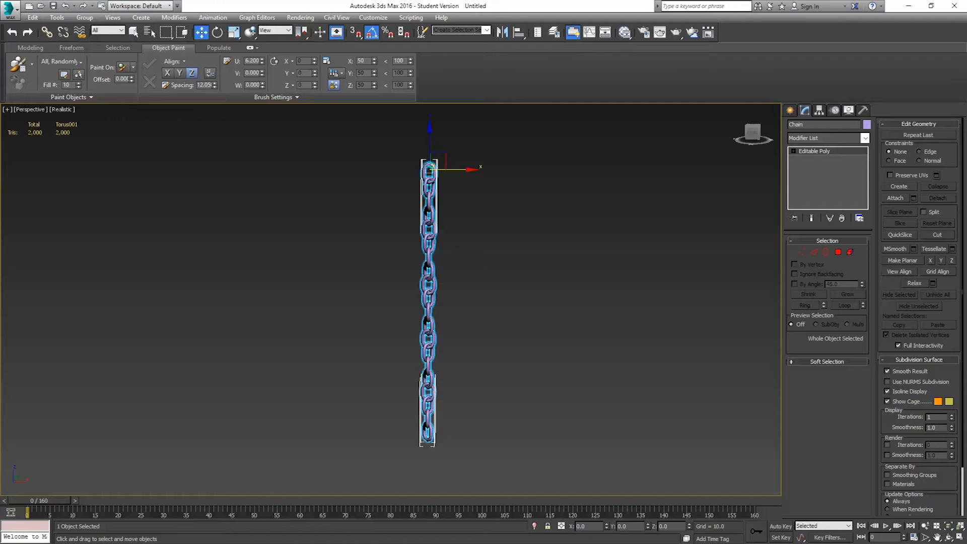
key("Return")
Draw a helix spline beside the chain in the top view, with a first radius of about 49.5 and a height of about 20.1
left_click(790, 110)
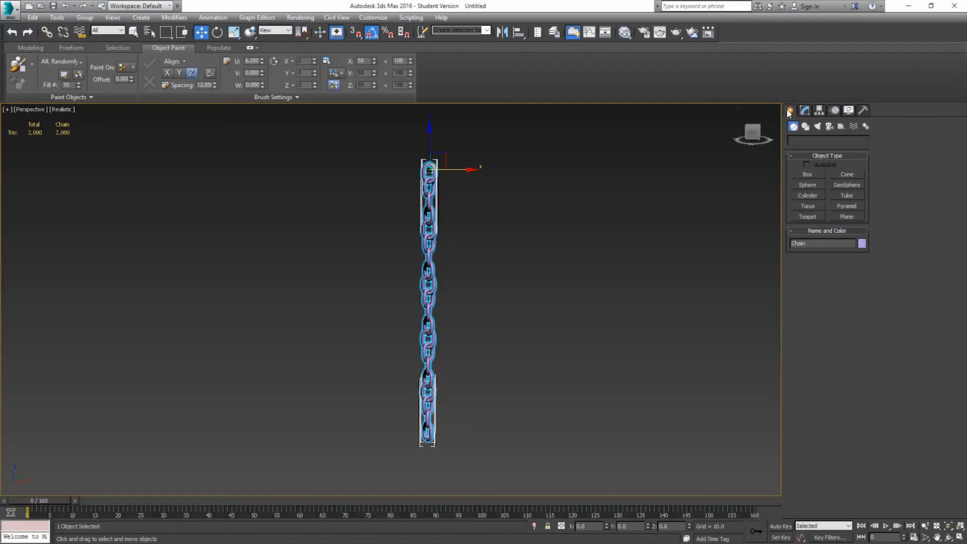
left_click(806, 127)
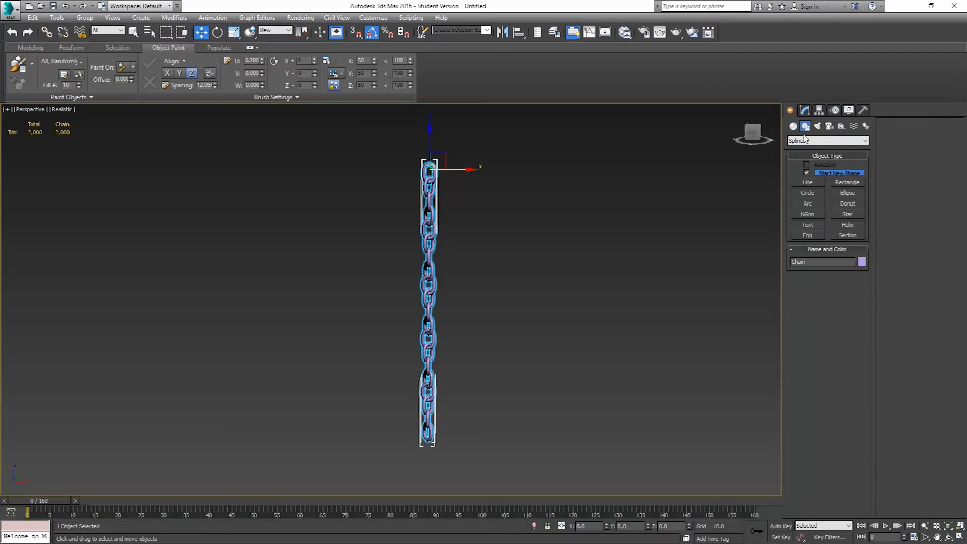
left_click(846, 224)
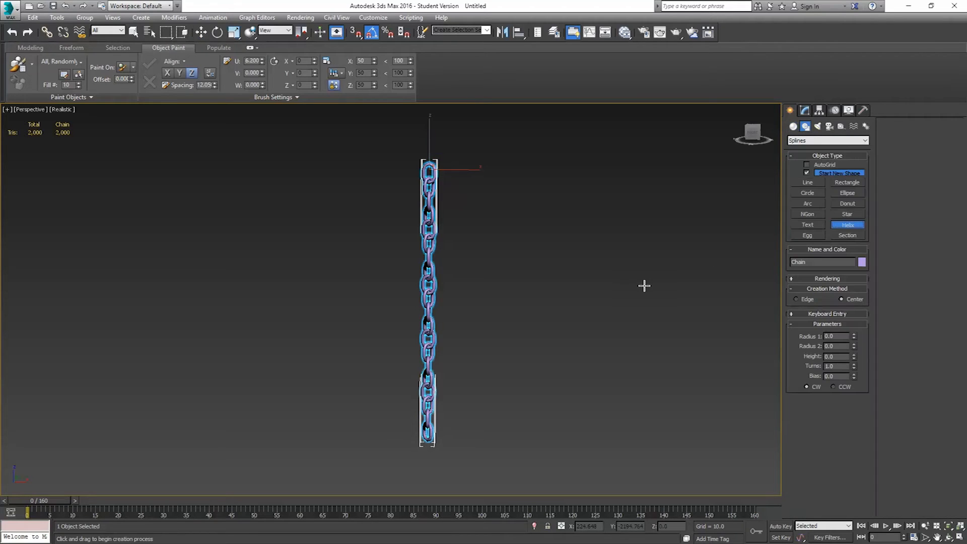
key("t")
scroll(589, 277, "down", 5)
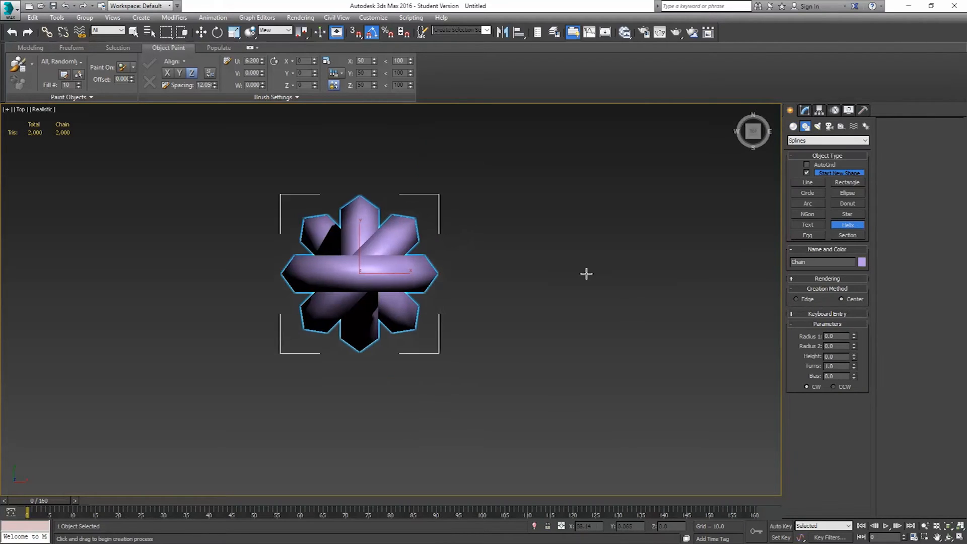
left_click_drag(615, 277, 600, 212)
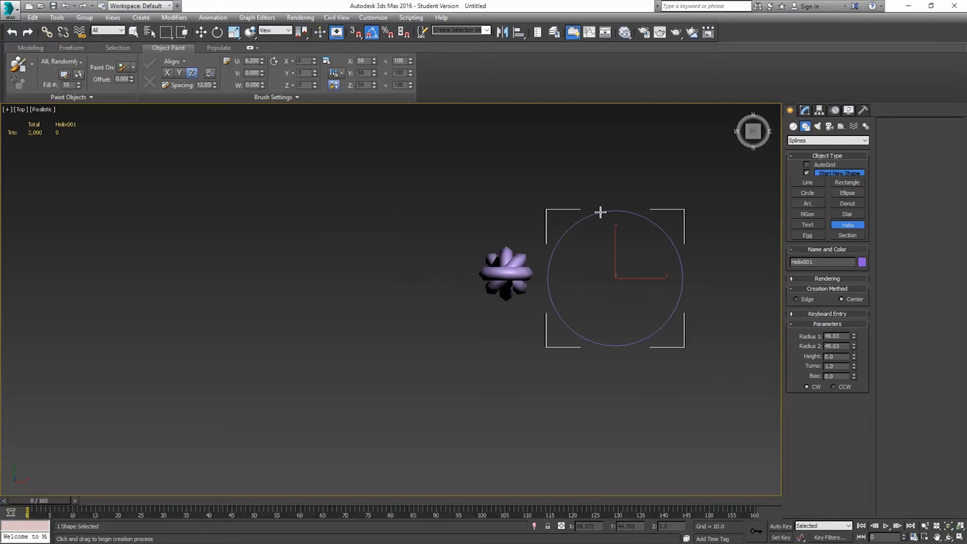
left_click(603, 184)
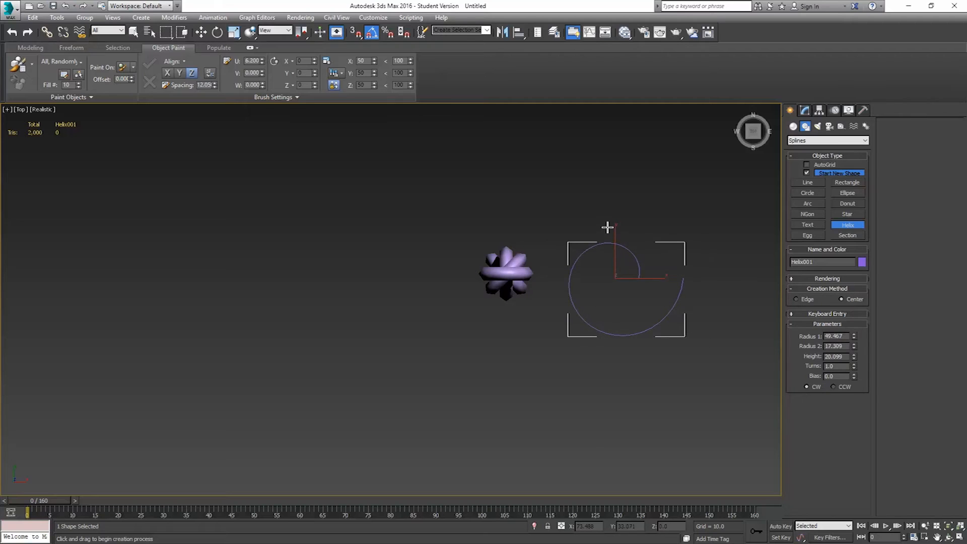
left_click(607, 244)
key("p")
middle_click_drag(643, 288, 645, 252, "alt")
Try about 1.72 turns and a second radius of 60 for the helix
left_click_drag(853, 346, 775, 83)
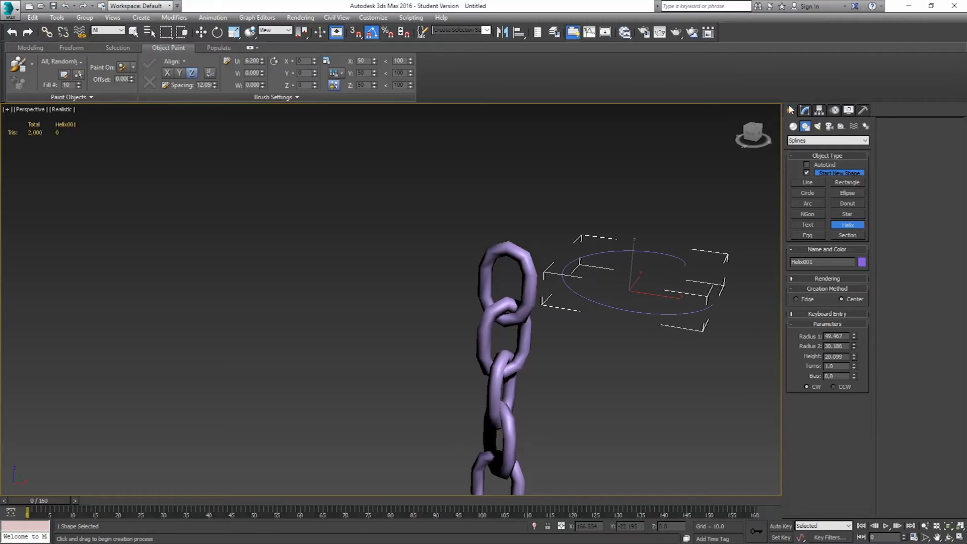
left_click_drag(854, 365, 849, 331)
scroll(695, 324, "down", 5)
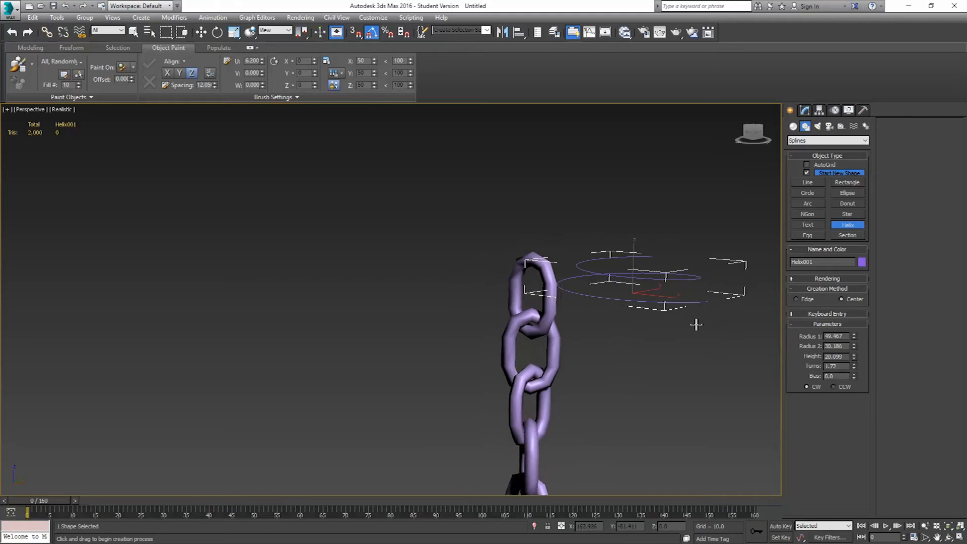
middle_click_drag(623, 363, 620, 323)
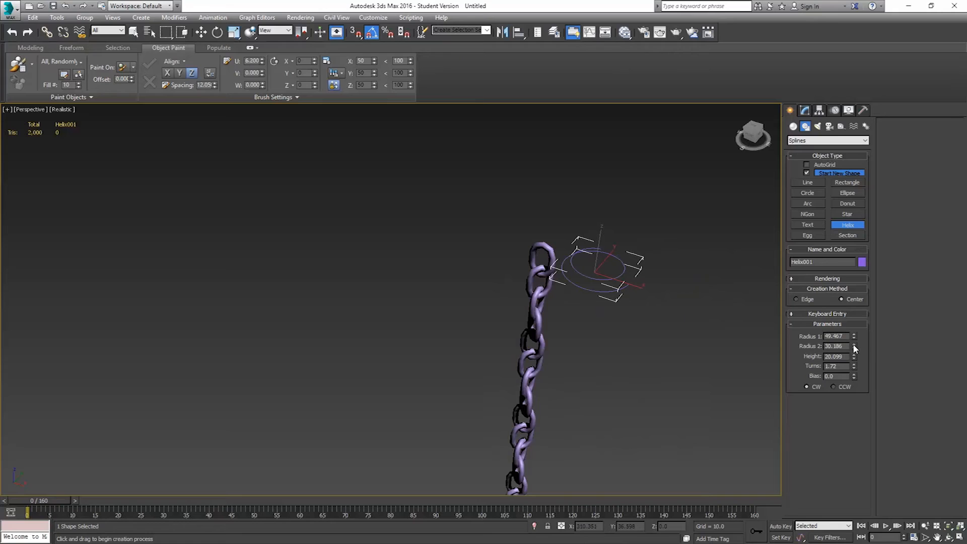
double_click(846, 346)
type("60")
key("Return")
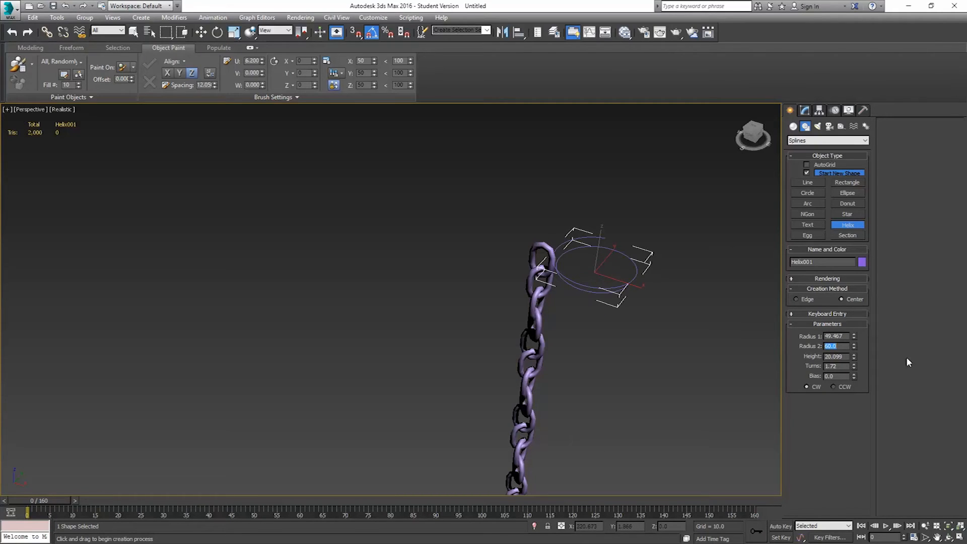
Try values of 50 and 70 for the first radius of the helix
left_click_drag(847, 336, 771, 341)
type("50")
key("Return")
middle_click_drag(654, 300, 701, 285, "alt")
left_click_drag(839, 337, 770, 337)
type("70")
key("Return")
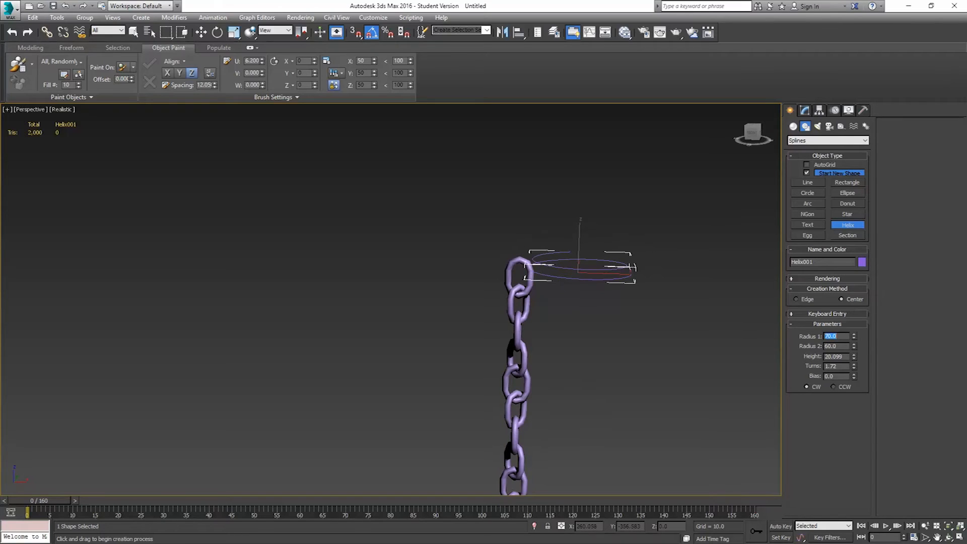
Set the first radius of the helix to 80
middle_click_drag(652, 263, 638, 302, "alt")
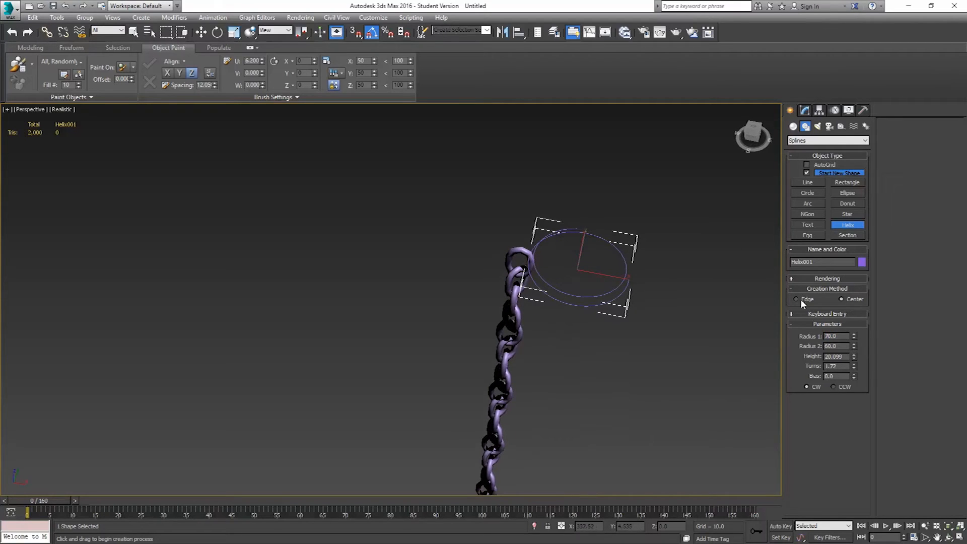
left_click_drag(844, 335, 785, 331)
type("80")
key("Return")
middle_click_drag(540, 308, 545, 280, "alt")
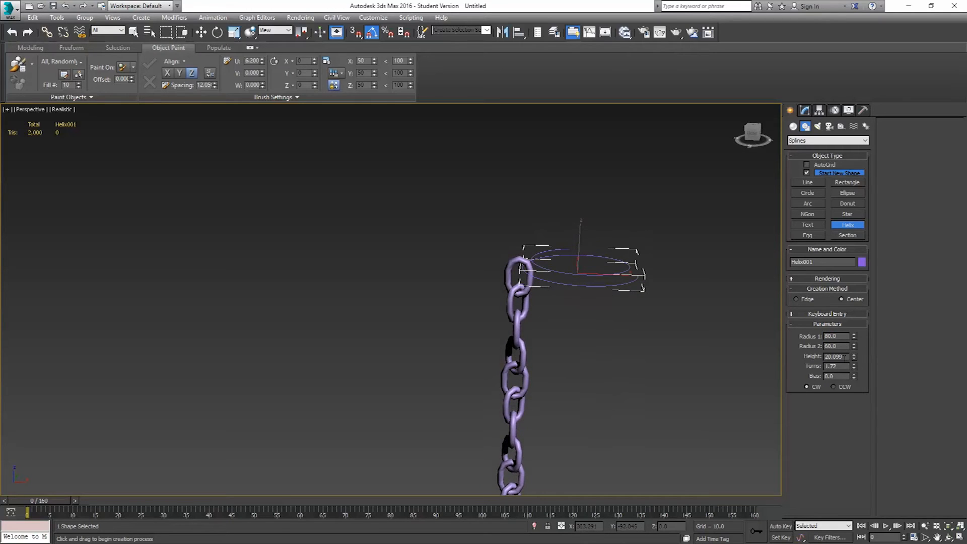
Try a second radius of 4 for the helix
left_click_drag(849, 346, 801, 347)
type("4")
key("Return")
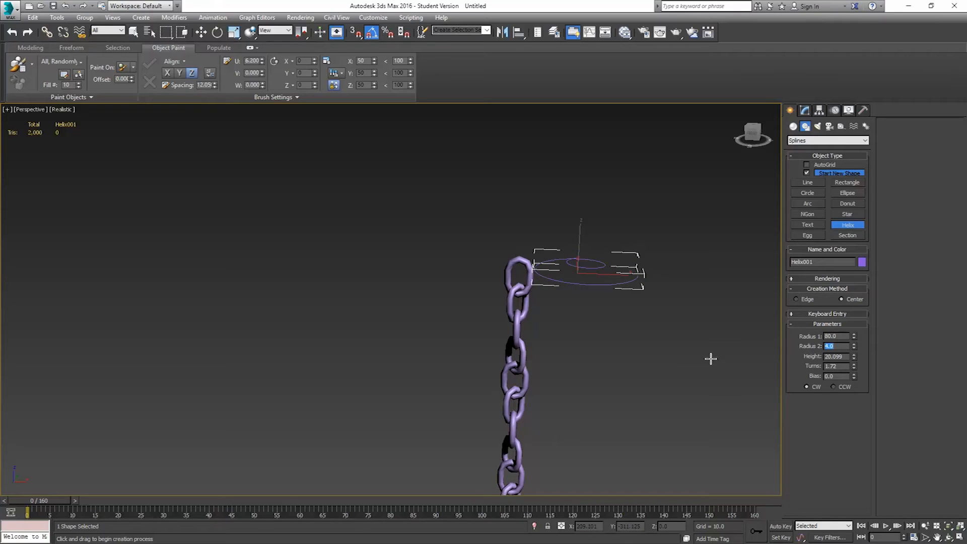
middle_click_drag(635, 313, 595, 353, "alt")
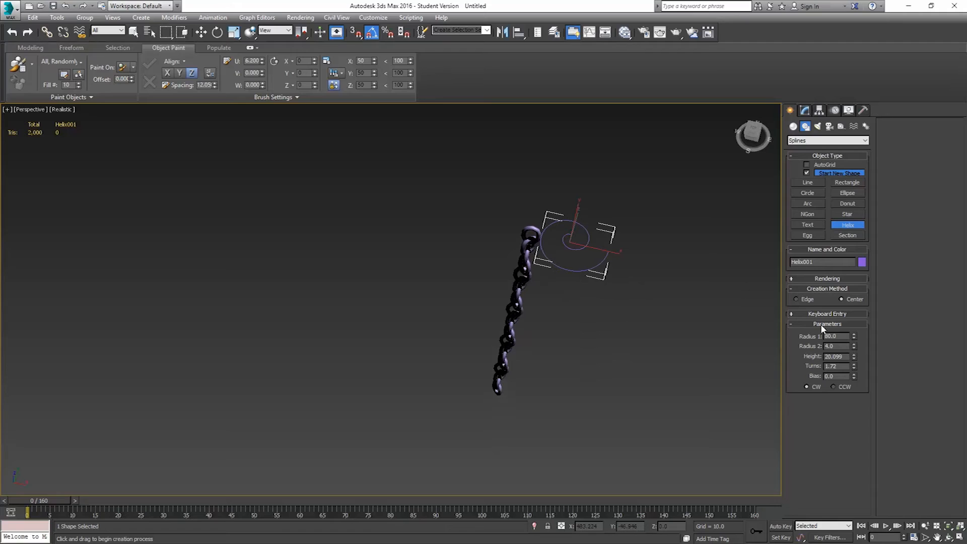
Set the helix to 2 turns and its second radius to 40
double_click(837, 366)
type("2")
key("Return")
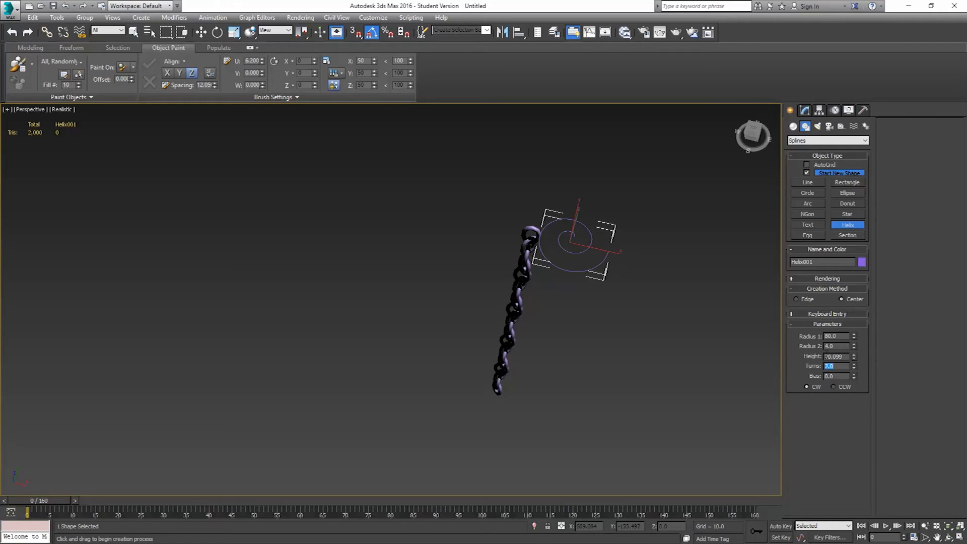
double_click(836, 347)
type("40")
key("Return")
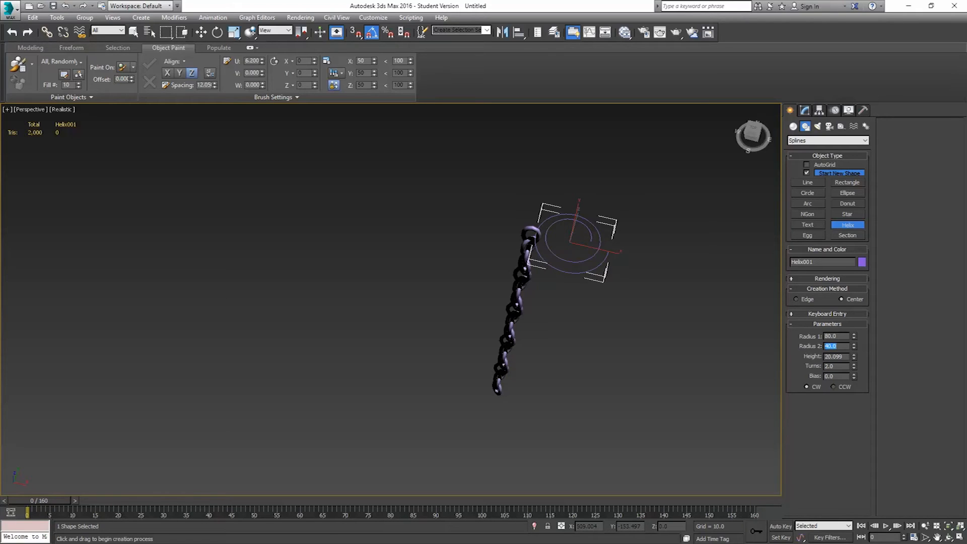
middle_click_drag(582, 264, 617, 250, "alt")
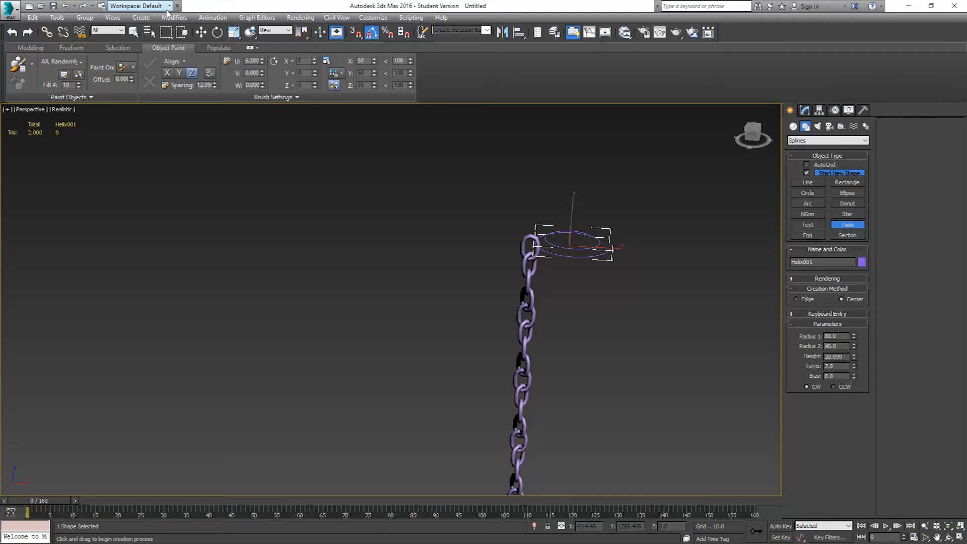
Center the helix around the chain by resetting its X and Y position to 0
left_click(201, 32)
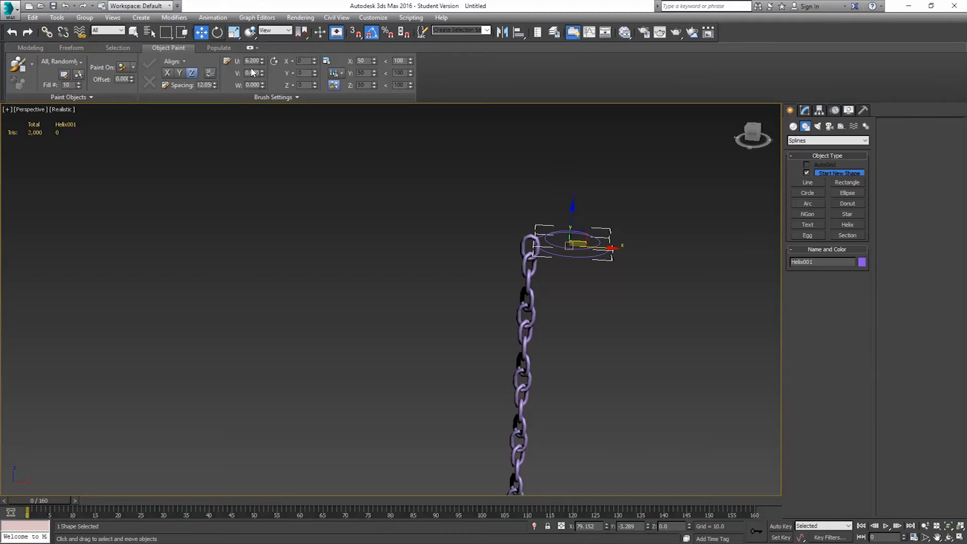
right_click(606, 527)
right_click(648, 527)
Apply the world-space PathDeform (WSM) modifier to the chain
middle_click_drag(596, 347, 587, 328)
middle_click_drag(462, 219, 482, 217, "alt")
left_click(538, 297)
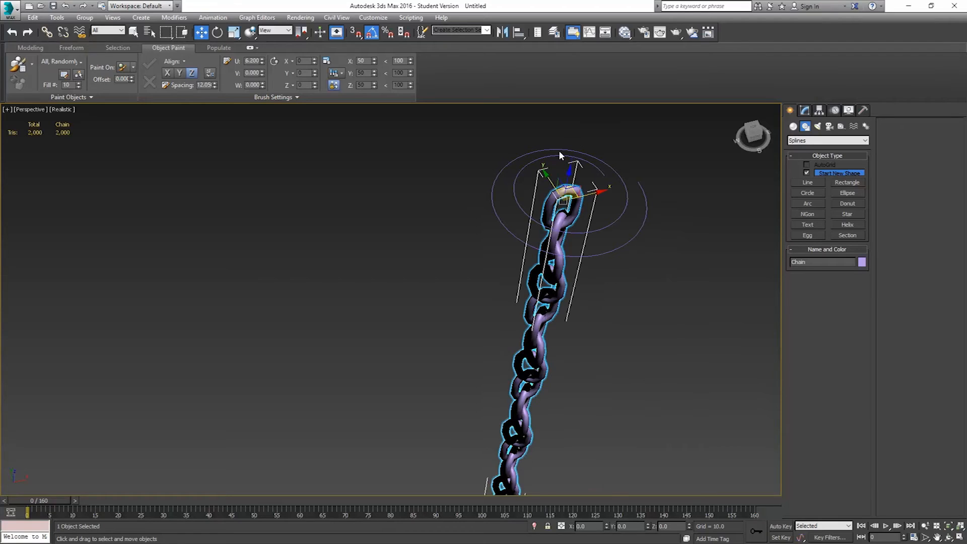
left_click(805, 111)
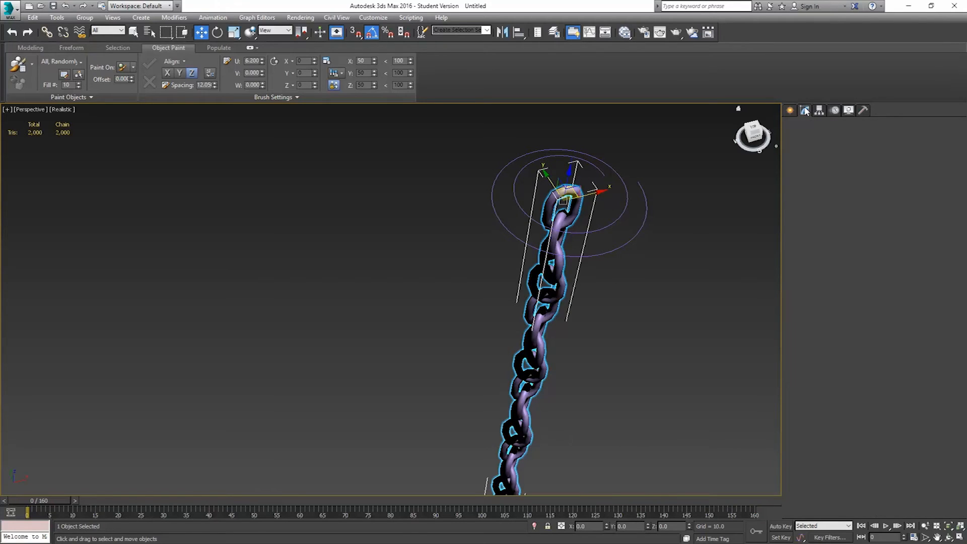
left_click(865, 139)
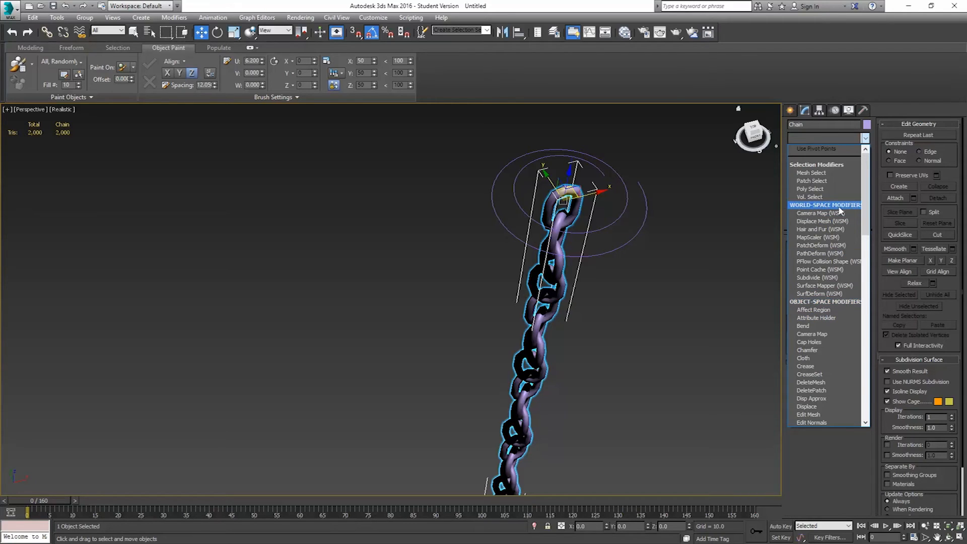
left_click(815, 254)
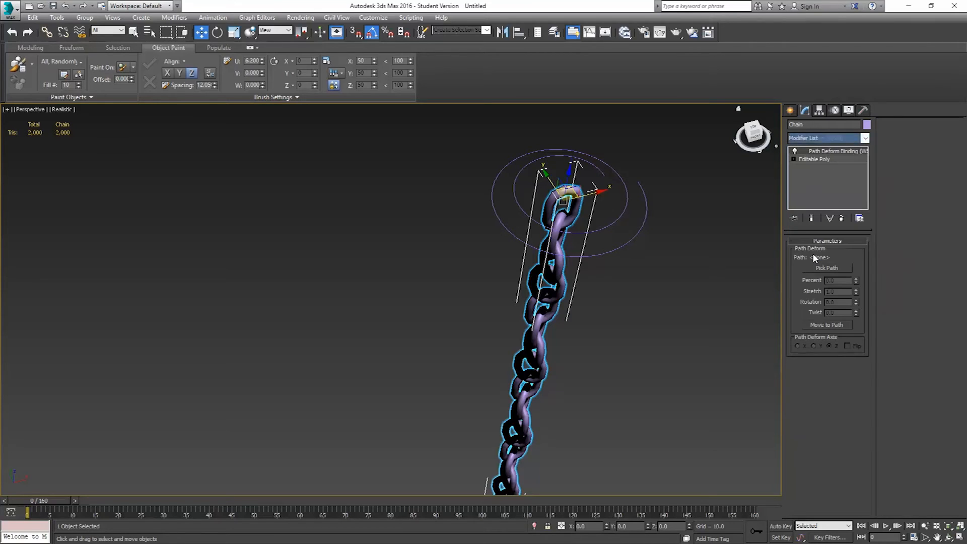
Assign the helix as the chain's deform path and move the chain to that path
left_click(835, 267)
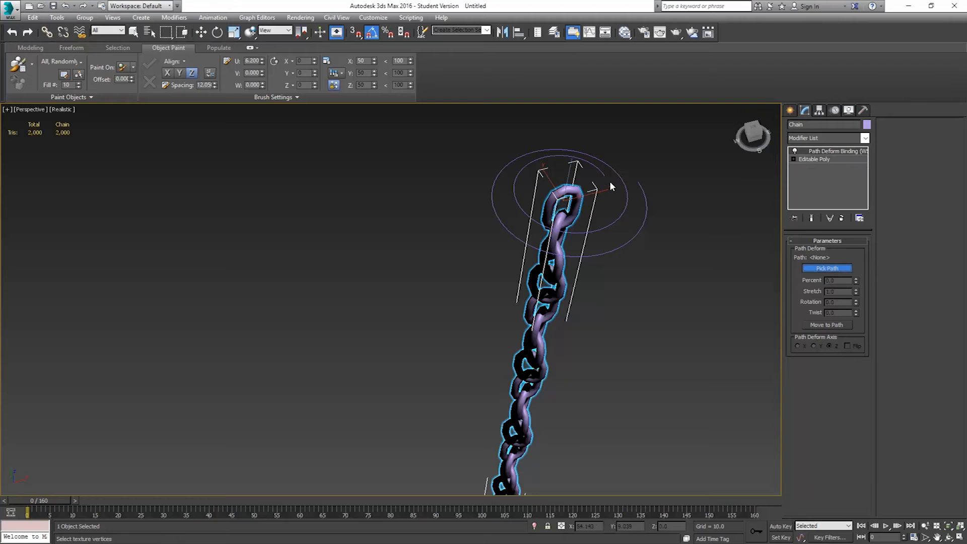
left_click(627, 204)
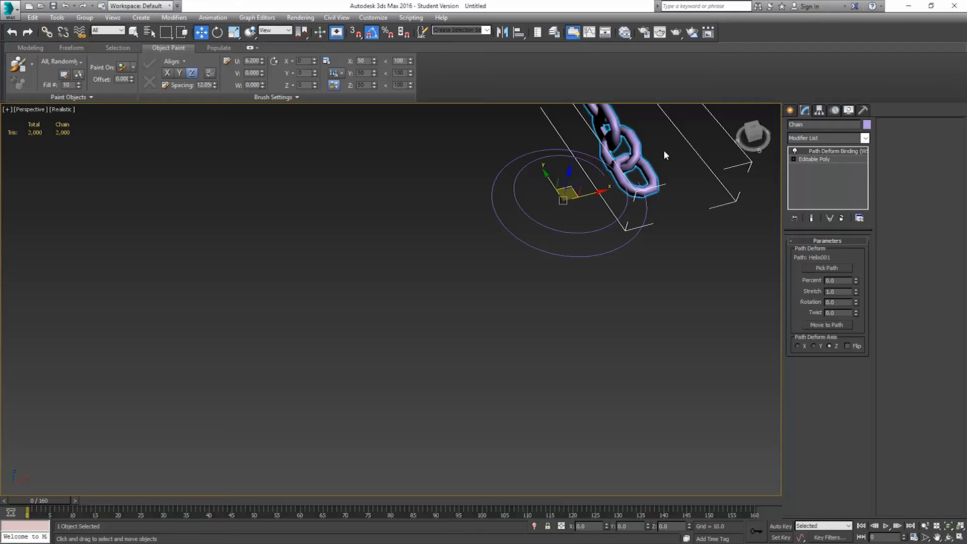
left_click(842, 325)
Try a path deform percent of 98 to wind the chain around the helix
middle_click_drag(616, 246, 569, 331)
scroll(569, 331, "down", 3)
middle_click_drag(552, 274, 563, 293, "alt")
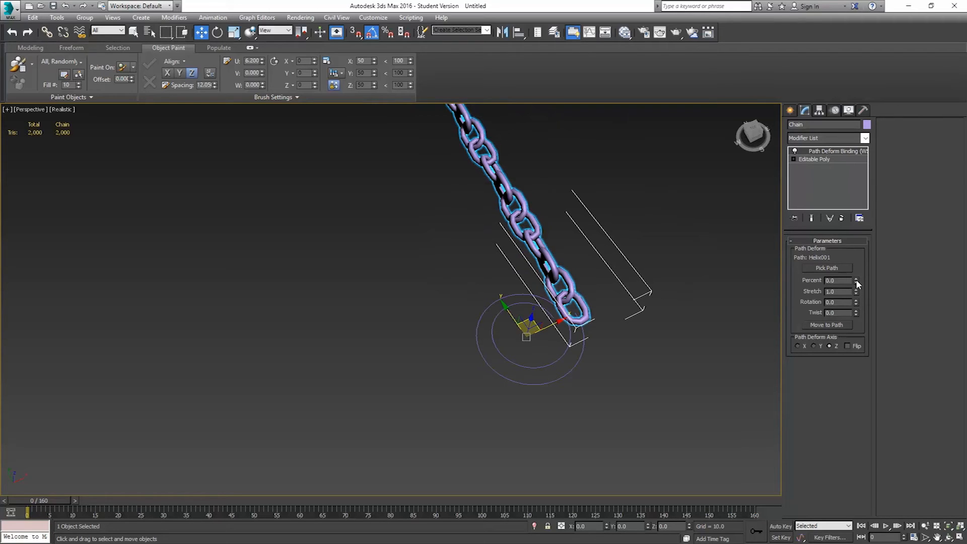
left_click_drag(856, 280, 834, 183)
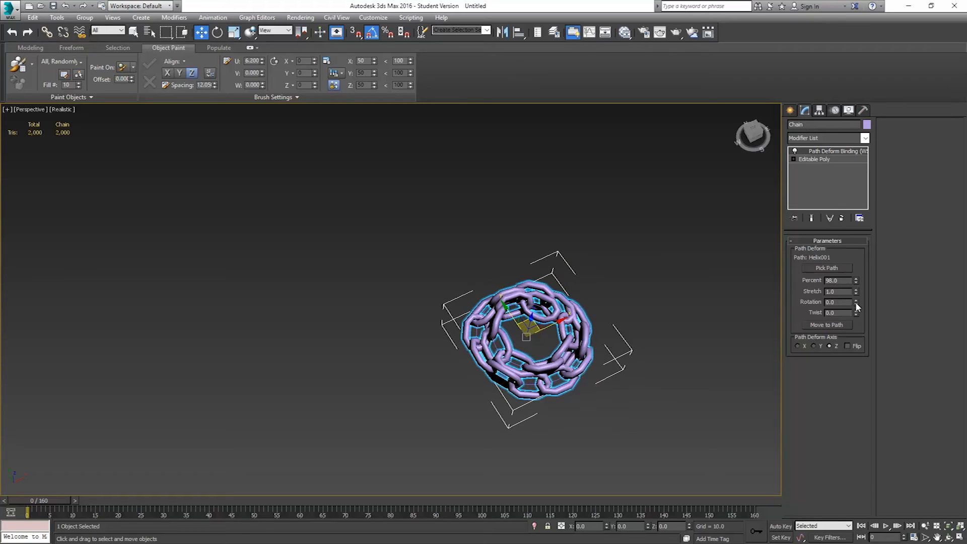
middle_click_drag(625, 329, 574, 292, "alt")
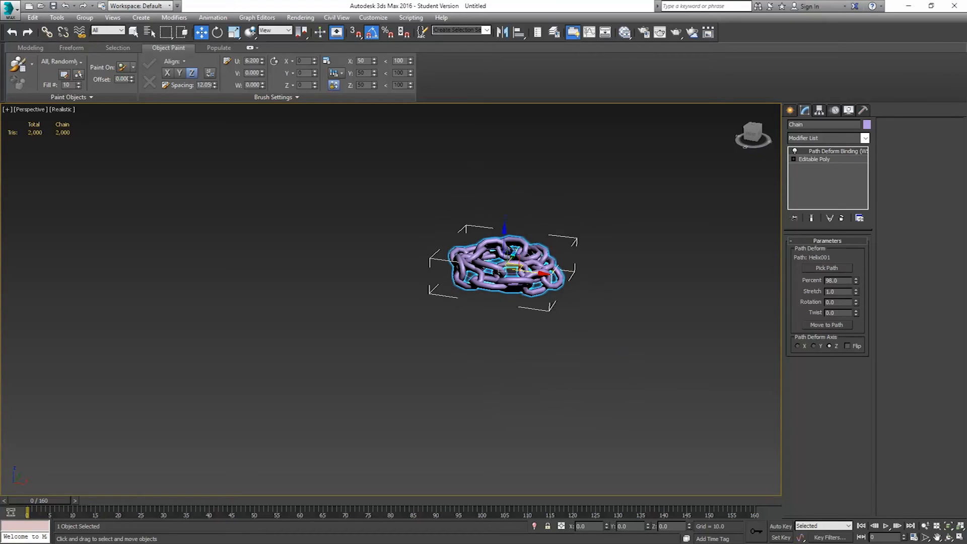
scroll(574, 291, "up", 4)
scroll(559, 252, "up", 1)
middle_click_drag(559, 252, 481, 227, "alt")
scroll(493, 262, "down", 5)
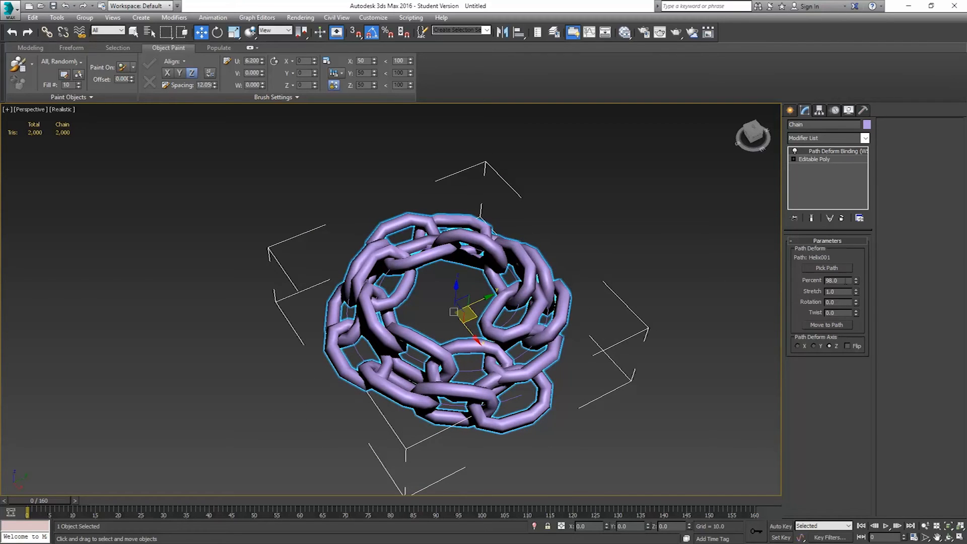
right_click(857, 281)
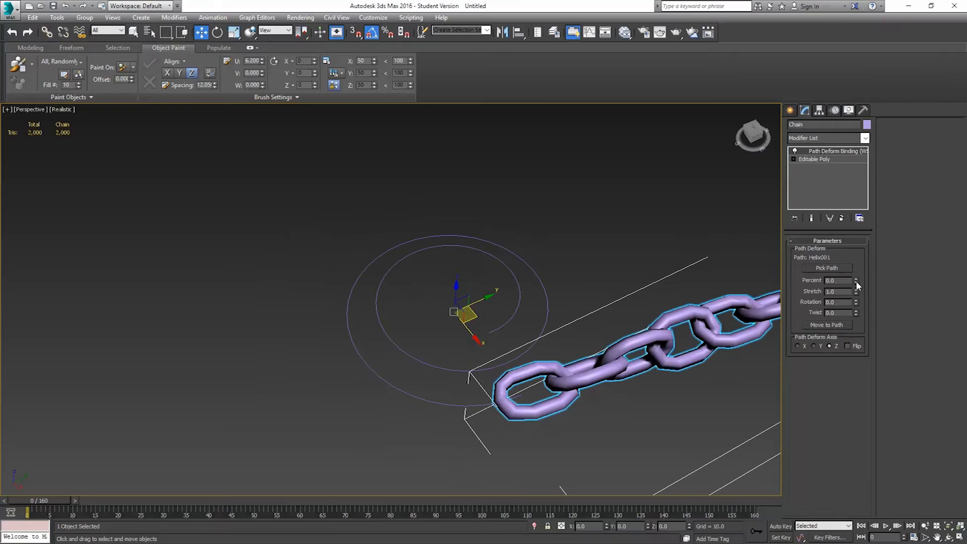
Flip the path deform axis so the chain winds along the helix
left_click(847, 346)
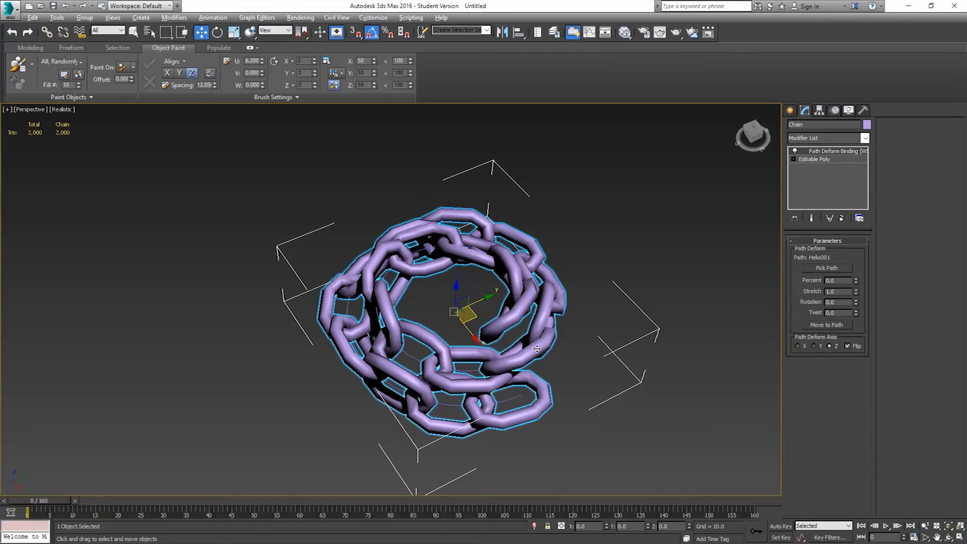
middle_click_drag(538, 349, 516, 322, "alt")
middle_click_drag(499, 250, 511, 337)
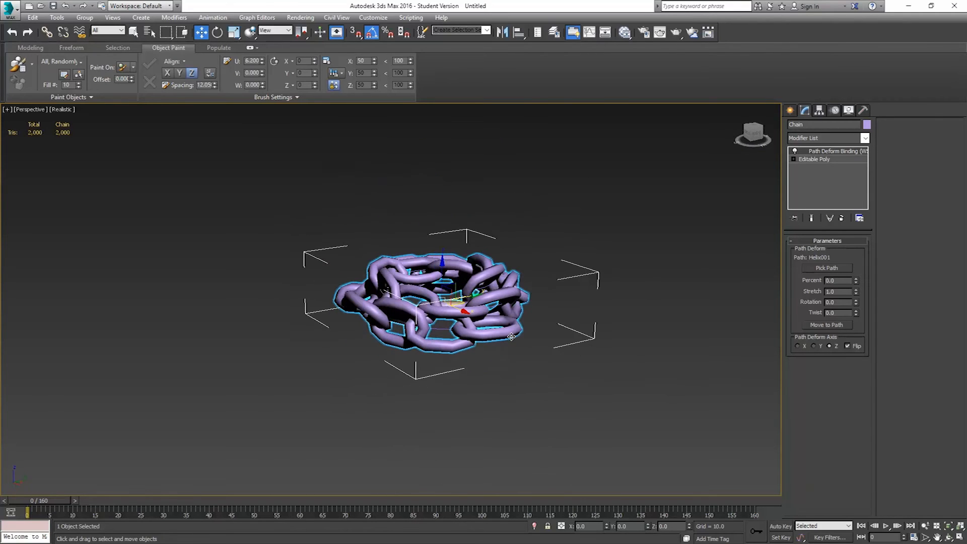
Select the helix inside the coiled chain and raise its height to about 55.5
left_click(637, 290)
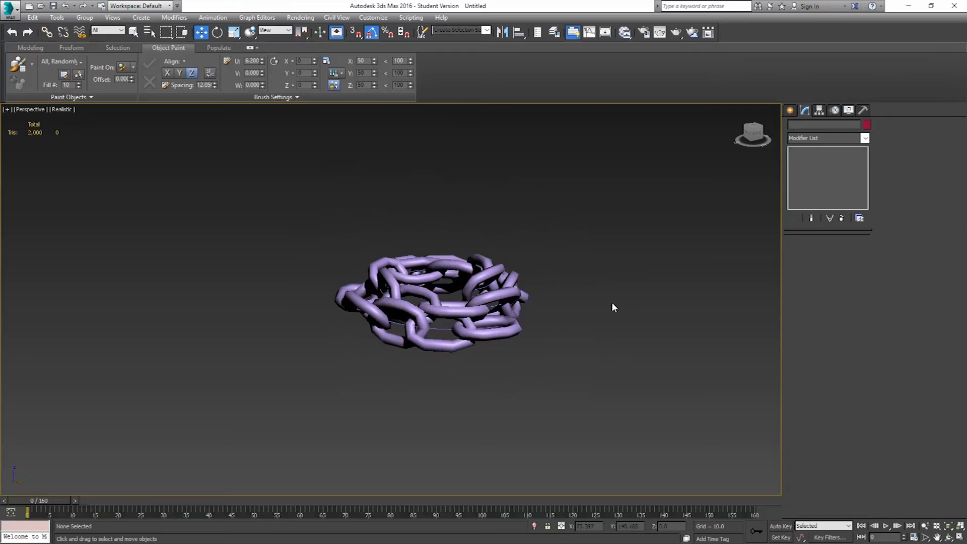
left_click(440, 328)
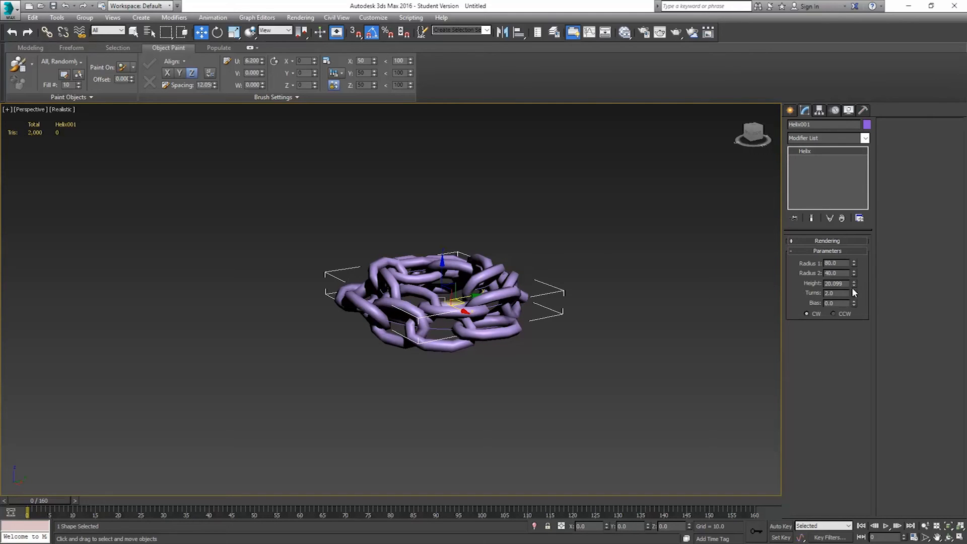
left_click_drag(852, 277, 785, 175)
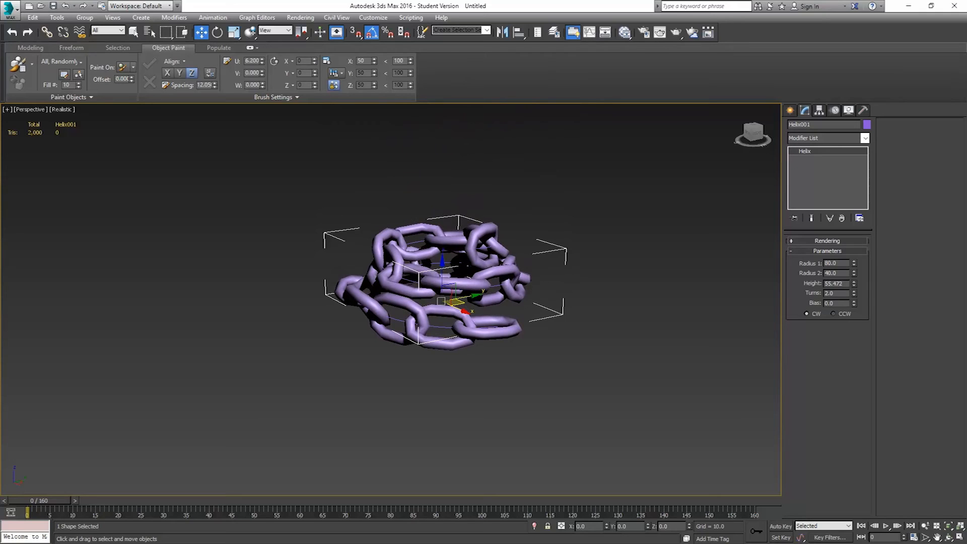
Try a different number of turns for the helix
left_click_drag(854, 293, 827, 79)
right_click(828, 80)
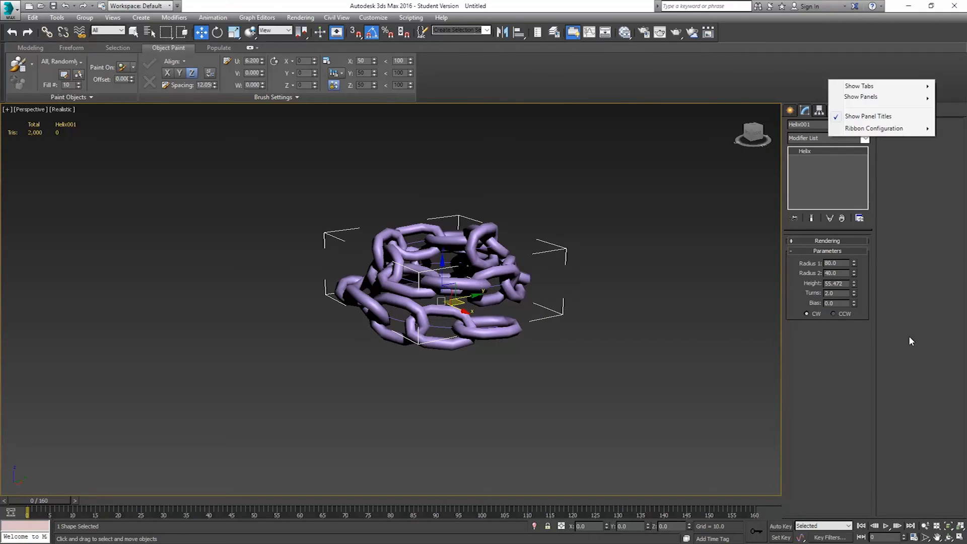
left_click(875, 209)
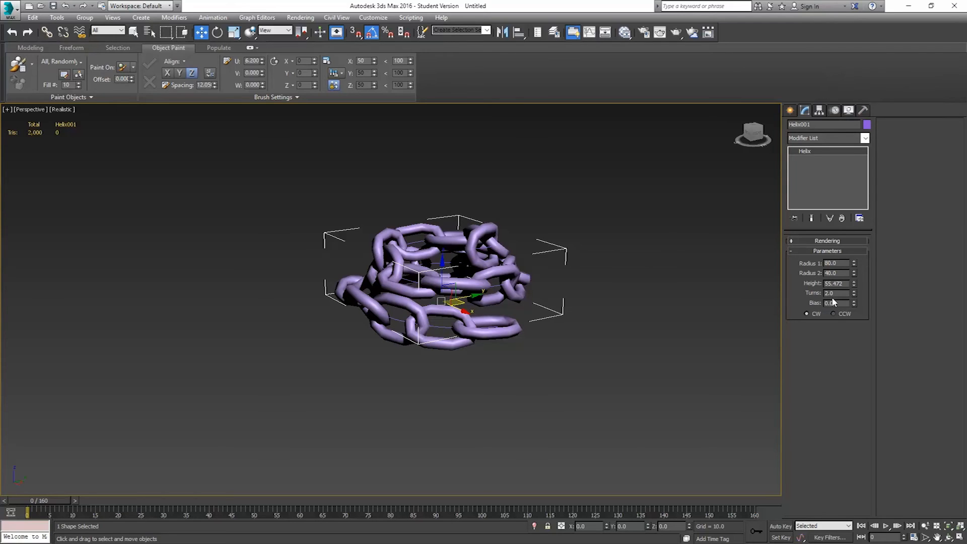
Reduce the second radius of the helix to 31.6
mouse_move(854, 272)
left_mouse_down()
mouse_move(853, 303)
mouse_move(837, 236)
mouse_move(850, 325)
mouse_move(847, 283)
left_mouse_up()
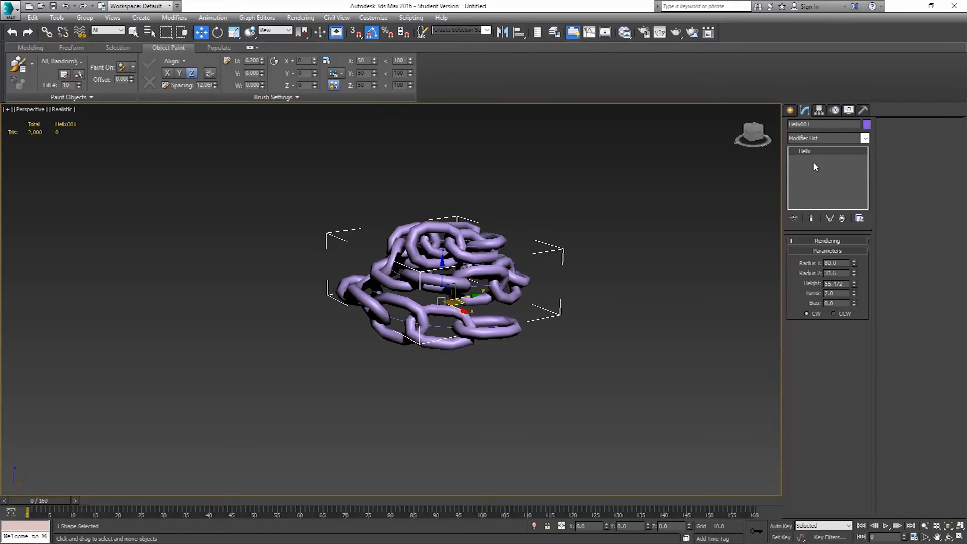
Try different rotation, stretch, percent and twist values in the chain's path deform modifier
left_click(493, 287)
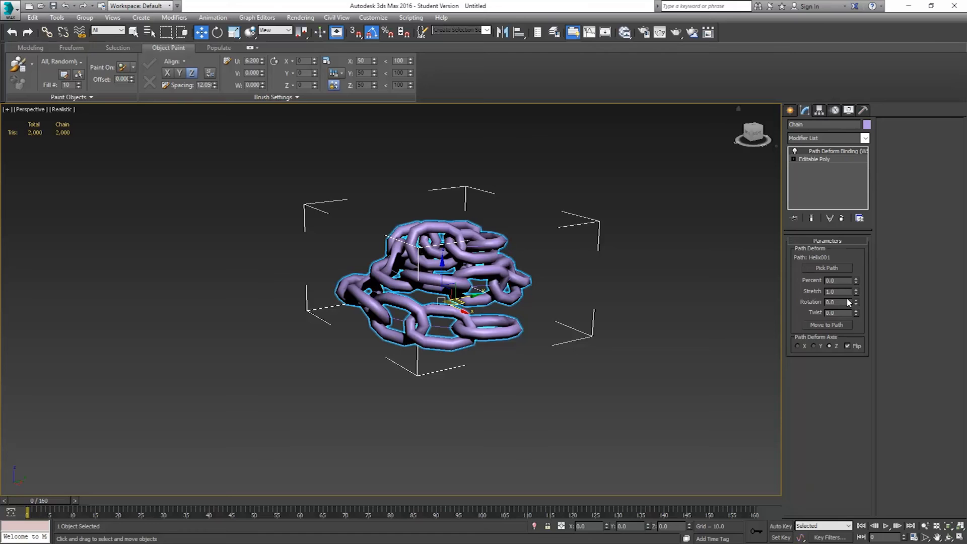
left_click_drag(857, 303, 816, 6)
right_click(816, 6)
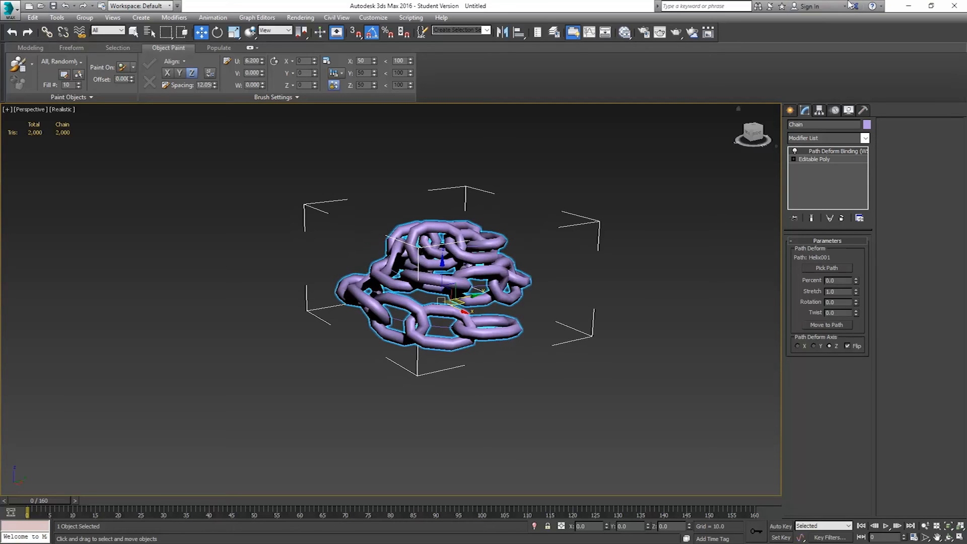
left_click_drag(856, 293, 831, 247)
left_click_drag(856, 282, 840, 353)
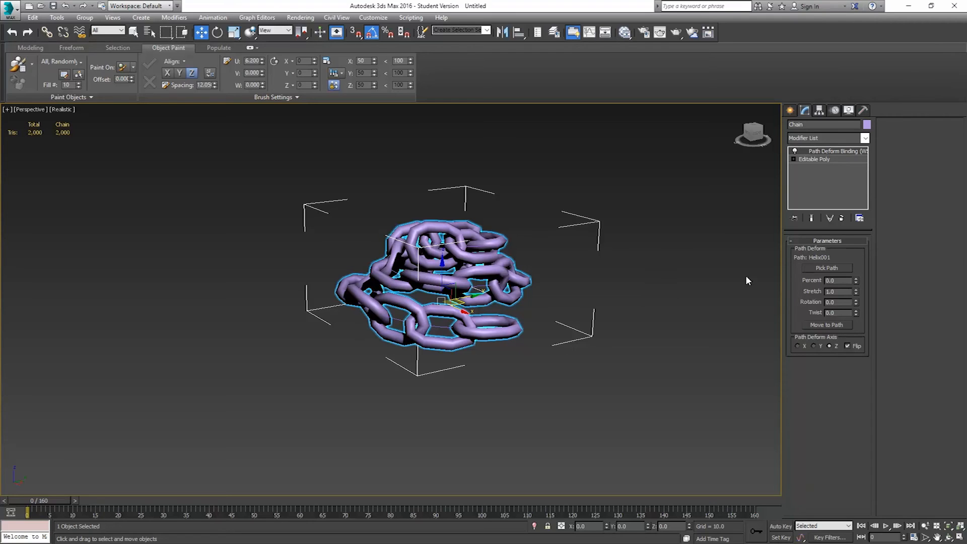
left_click_drag(857, 312, 107, 453)
right_click(106, 452)
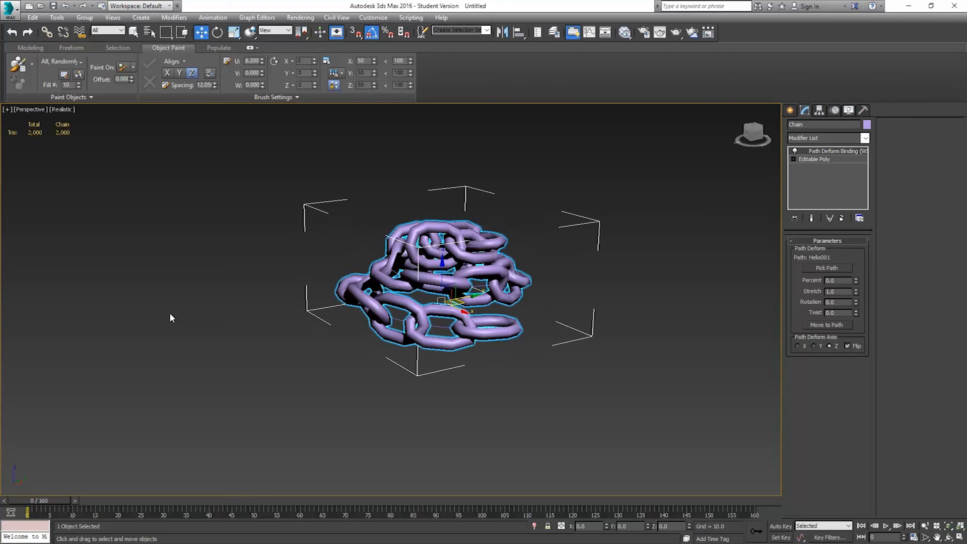
Zero the stretch of the chain's path deform and set it back to 1
right_click(854, 295)
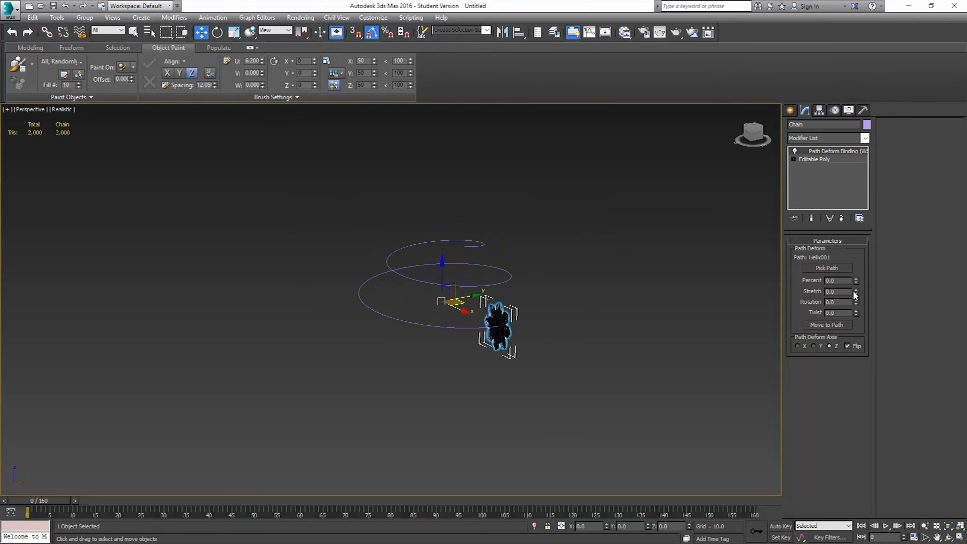
left_click_drag(839, 292, 794, 296)
type("1")
key("Return")
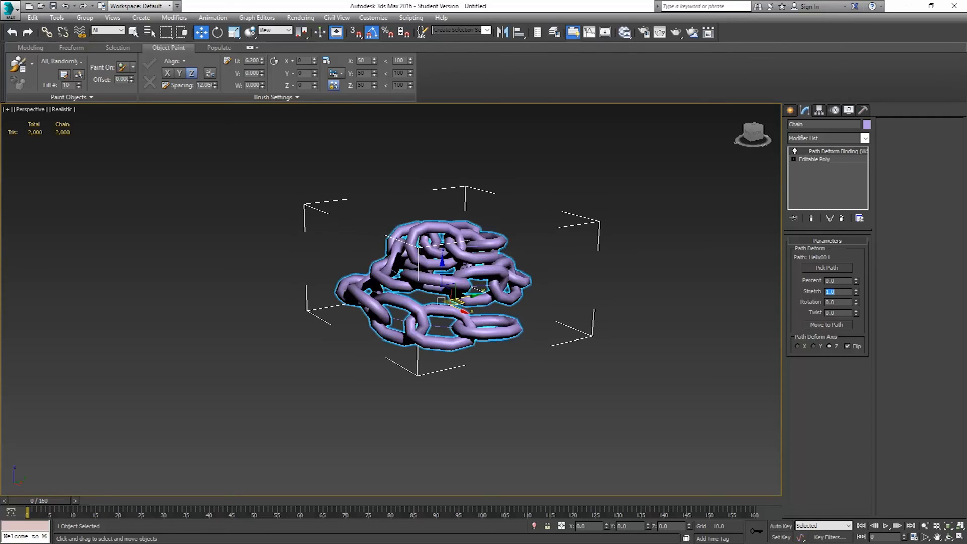
Try to clone the coiled chain as a copy
middle_click_drag(444, 272, 410, 288, "alt")
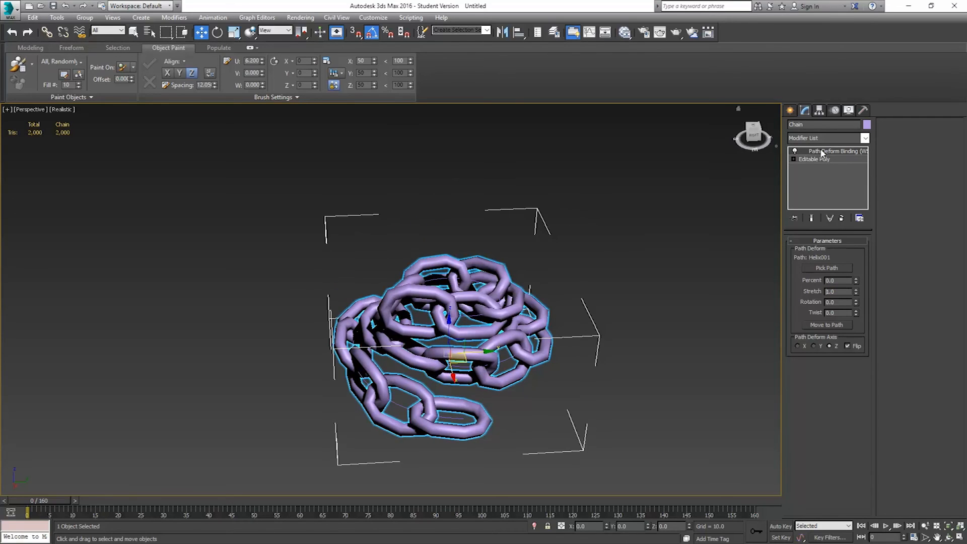
middle_click_drag(576, 283, 475, 214)
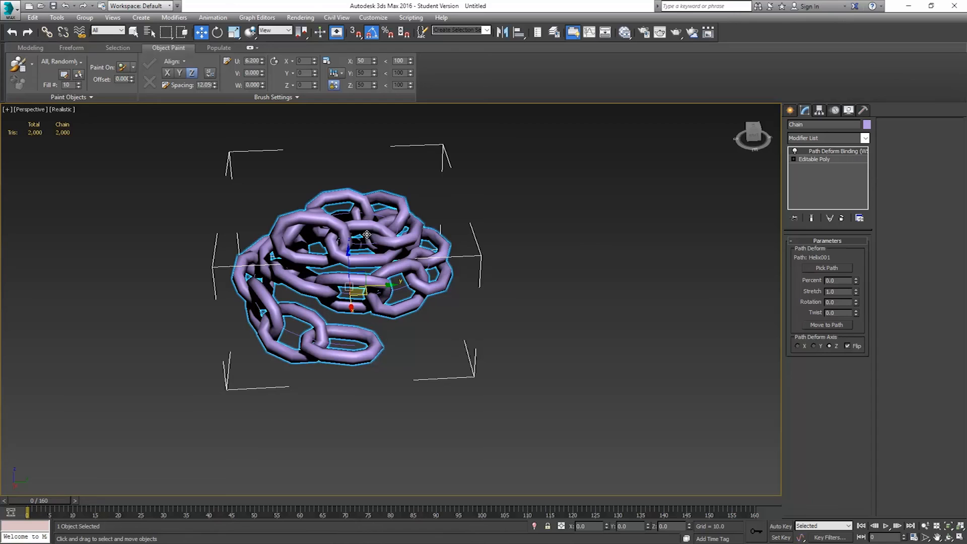
right_click(388, 235)
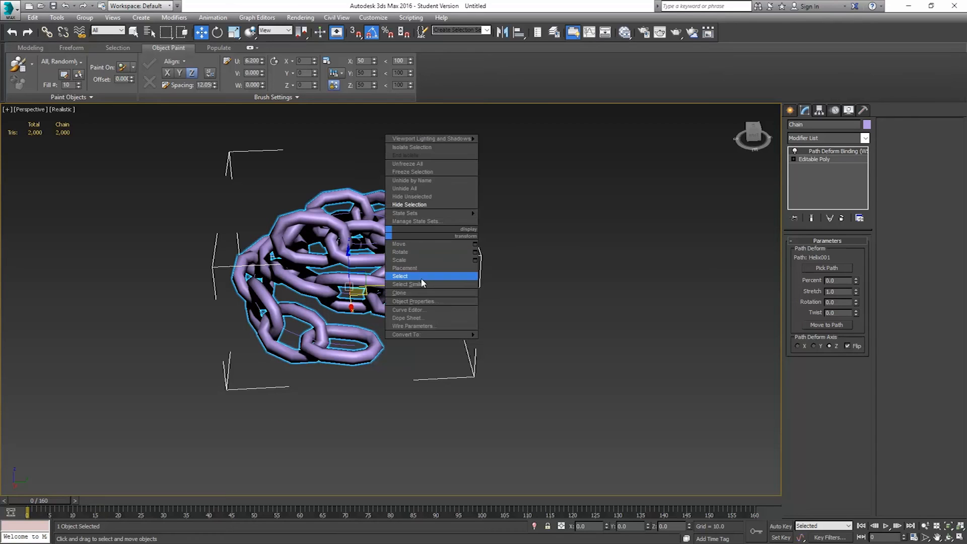
left_click(399, 293)
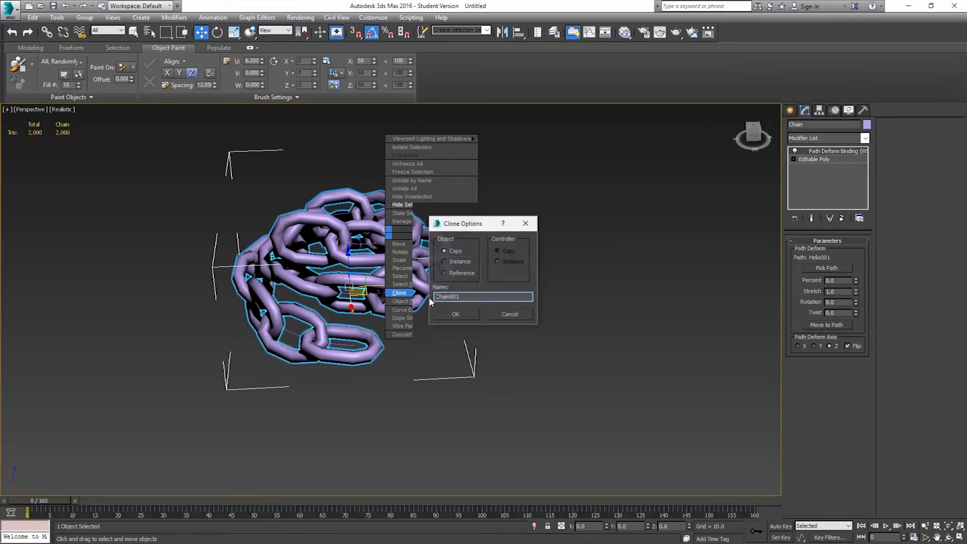
left_click(463, 313)
right_click(546, 236)
left_click(559, 210)
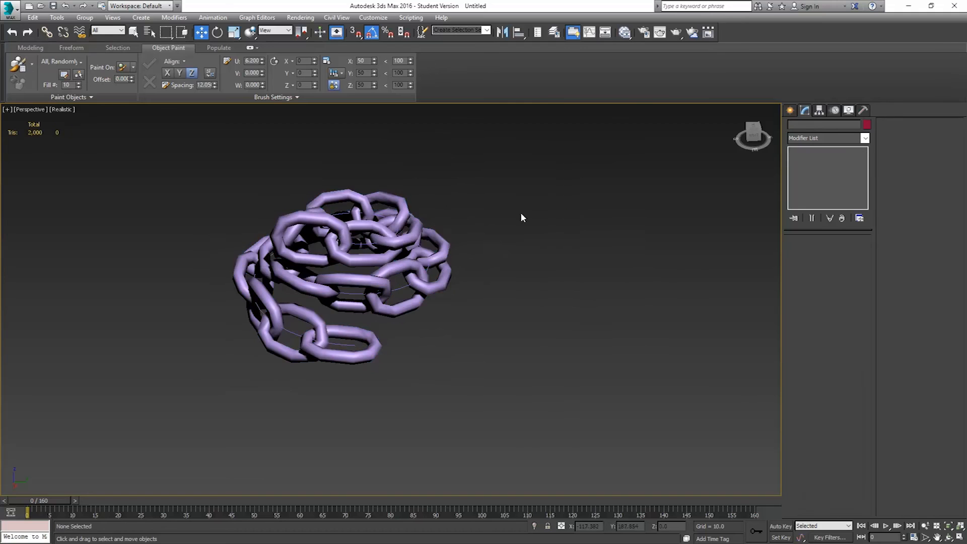
Try to convert the coiled chain to an editable poly
left_click(386, 244)
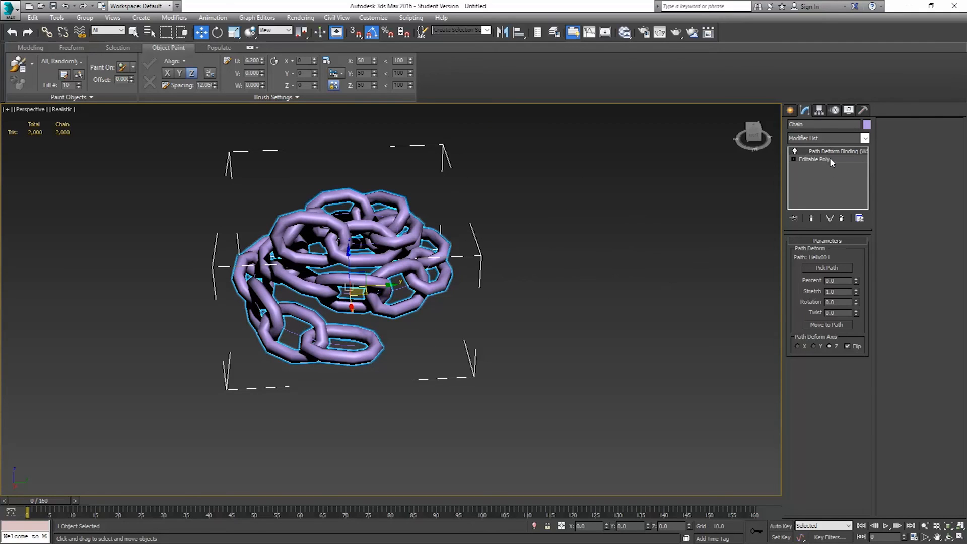
right_click(535, 273)
mouse_move(572, 373)
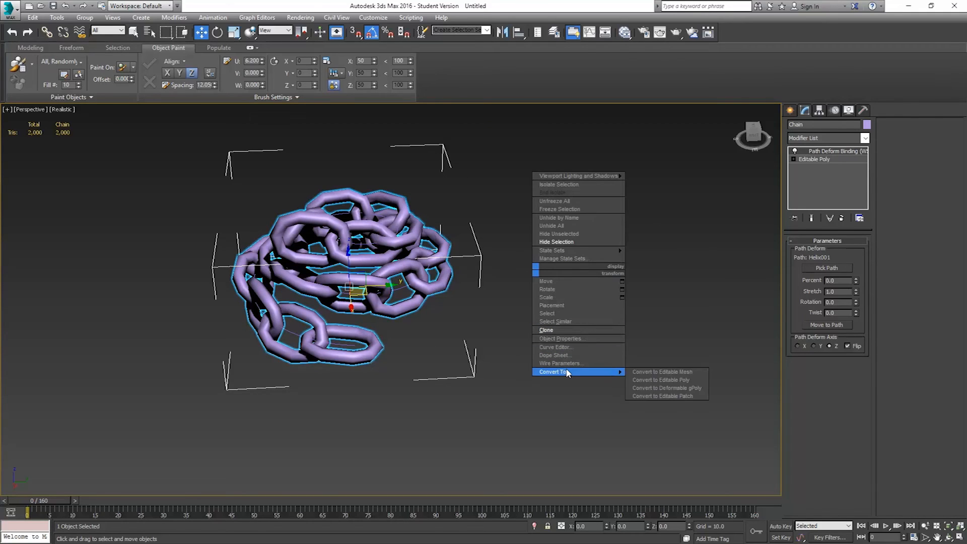
left_click(679, 383)
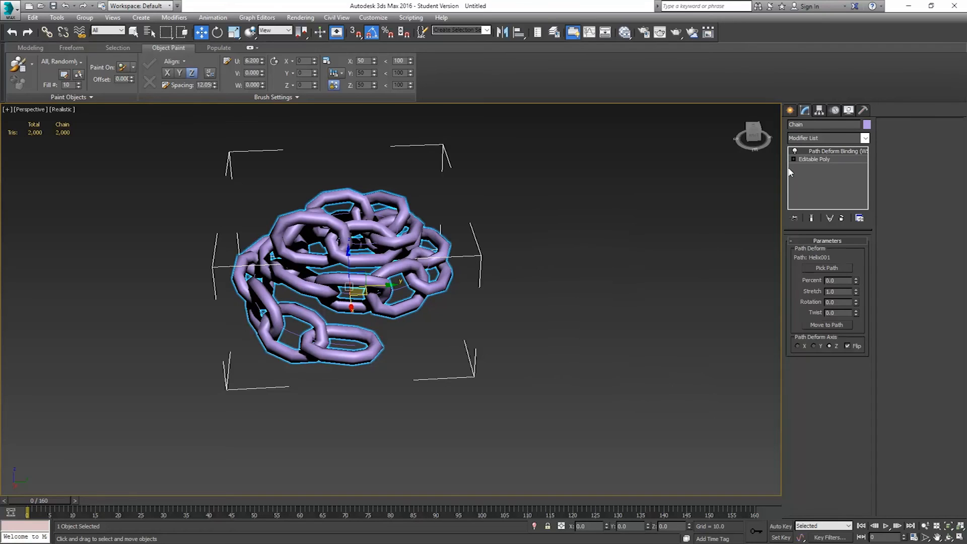
Collapse the chain's stack down to the Path Deform Binding and move the chain about 231 units along Y, off the helix
right_click(829, 153)
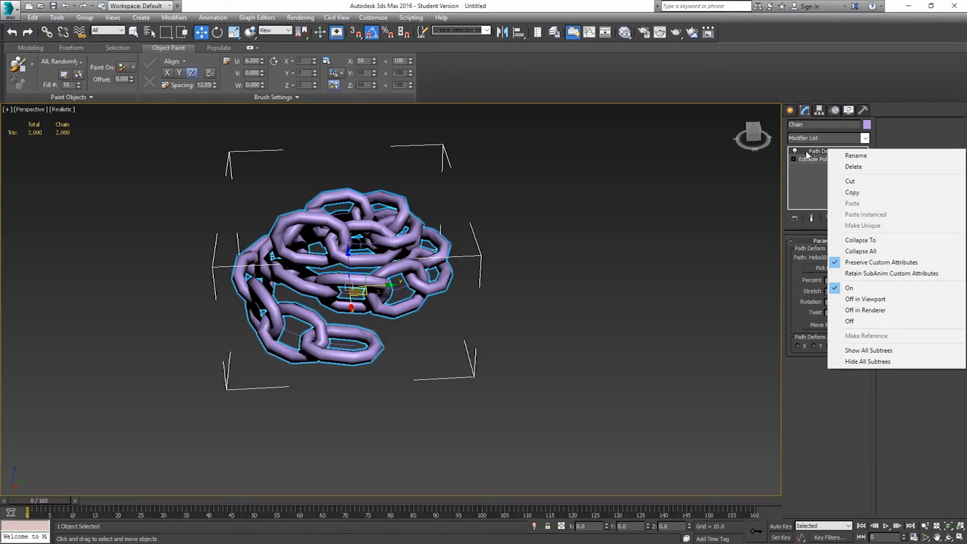
left_click(865, 242)
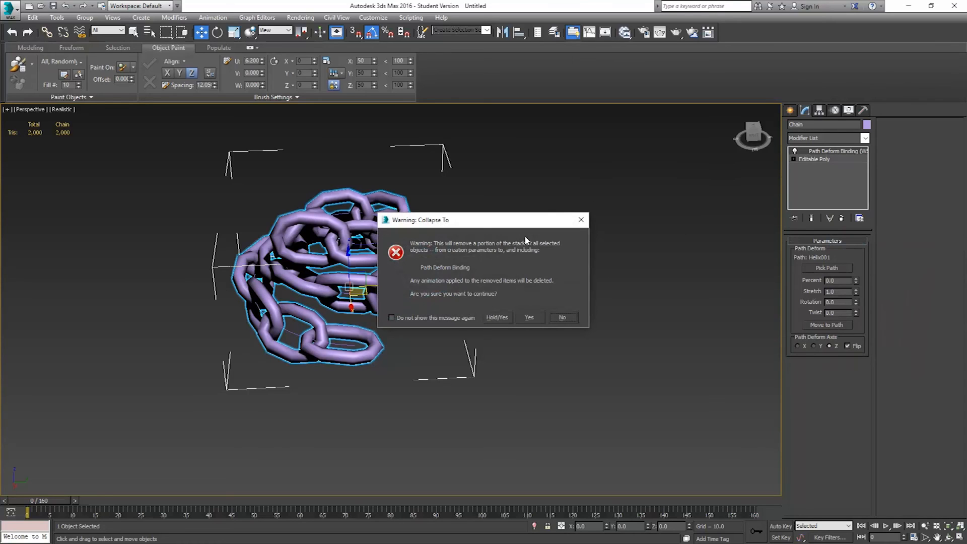
left_click(529, 317)
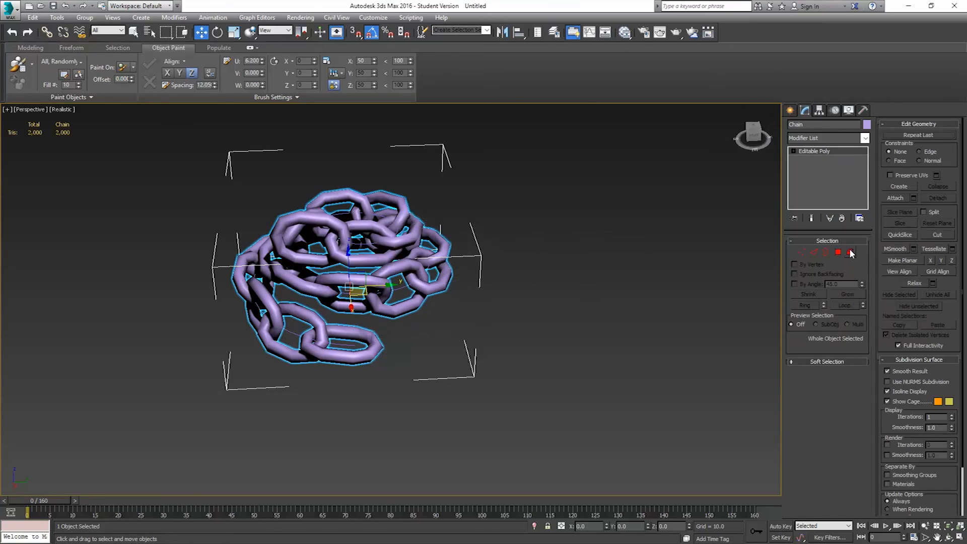
left_click_drag(383, 285, 678, 273)
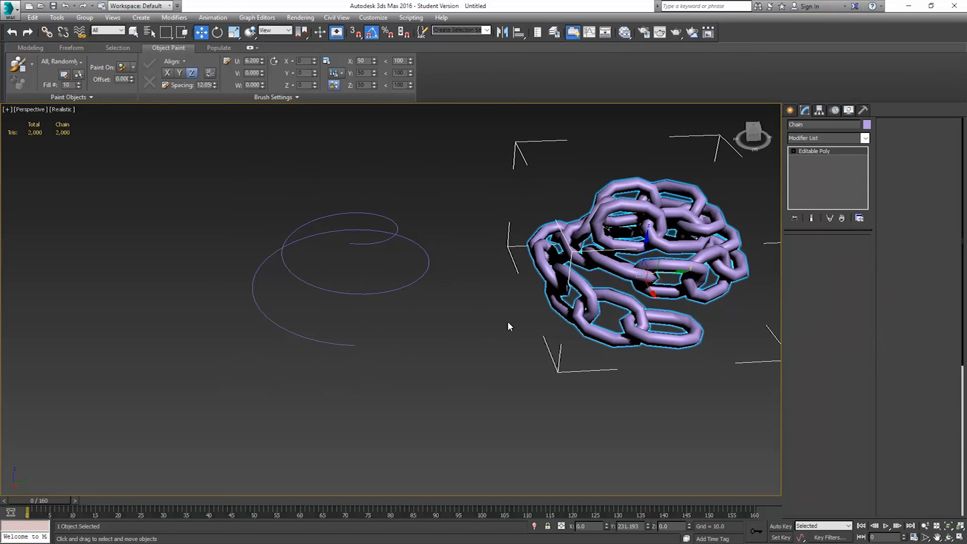
Examine the collapsed chain's geometry at element level, then return to whole-object level
key("5")
middle_click_drag(507, 322, 506, 298, "alt")
middle_click_drag(500, 254, 443, 296)
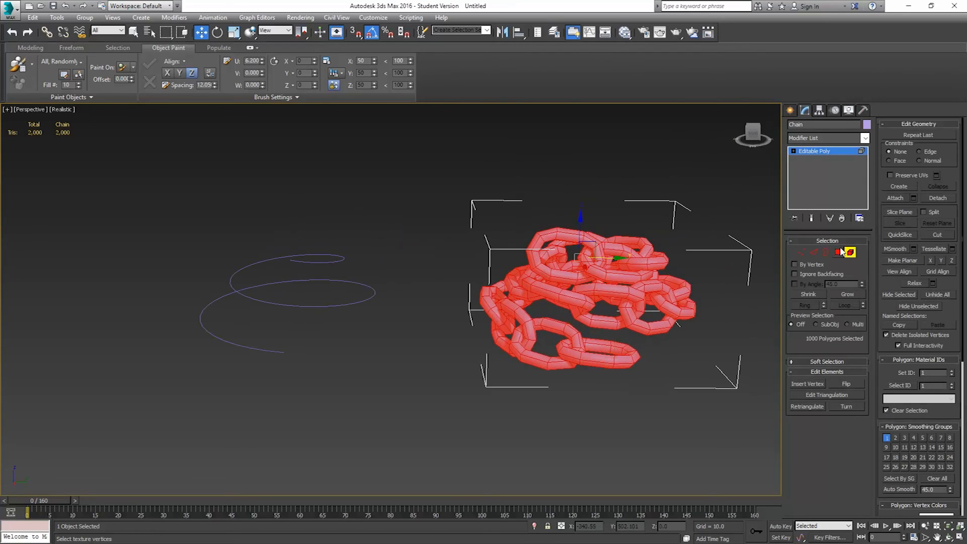
key("5")
Try a different height for the helix and undo the change
left_click(332, 263)
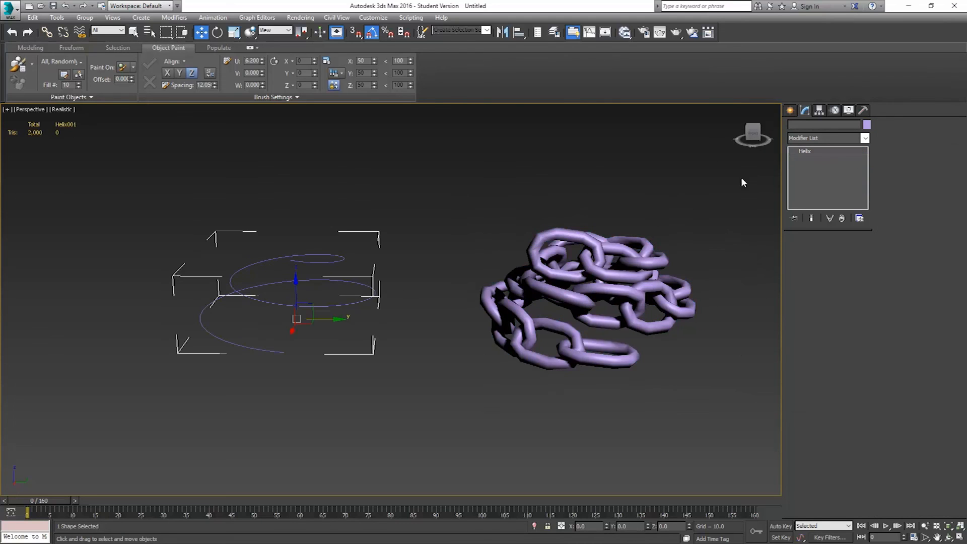
left_click_drag(854, 284, 790, 208)
key("ctrl+z")
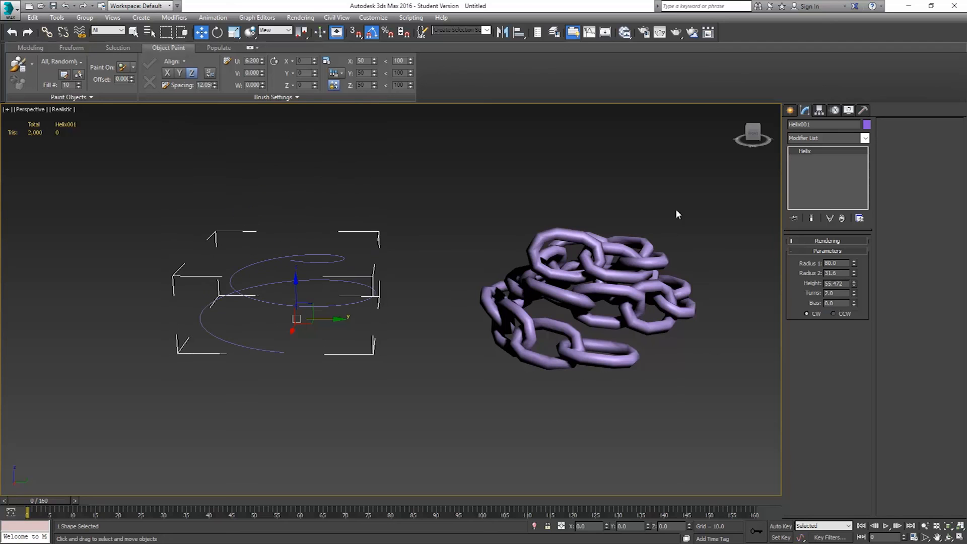
Unhide the other chain on the helix and try different helix heights to test how it deforms
right_click(390, 203)
left_click(434, 160)
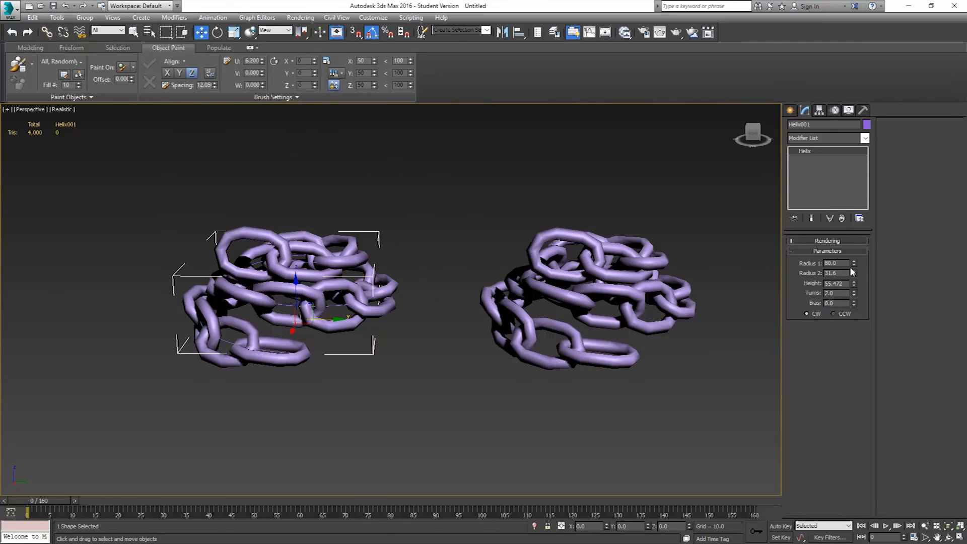
left_click_drag(853, 283, 760, 253)
right_click(760, 253)
middle_click_drag(636, 270, 545, 212)
scroll(546, 268, "down", 3)
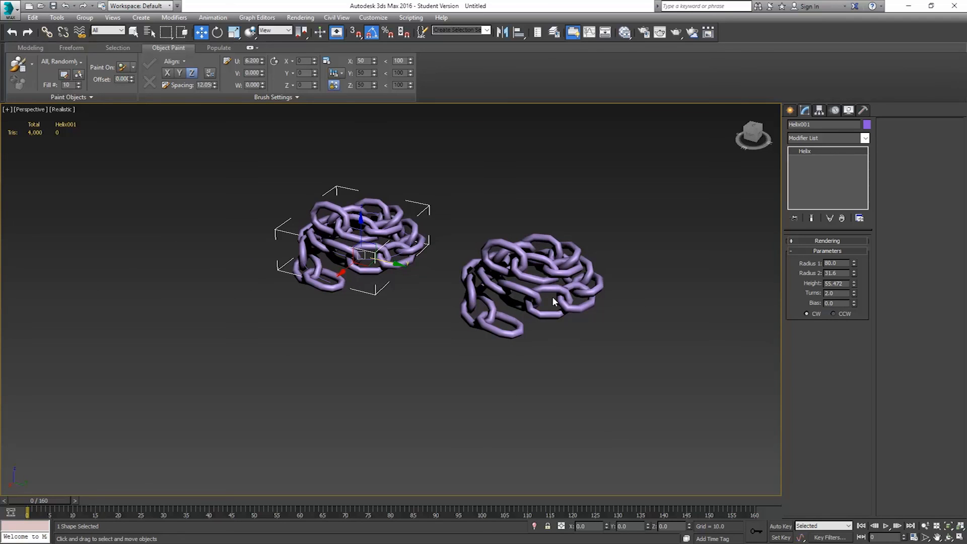
With Auto Key on, keyframe the bound chain's path deform percent to 98.5 by frame 100 and back to 0 at frame 160
left_click(421, 247)
left_click(781, 527)
left_click_drag(47, 500, 809, 484)
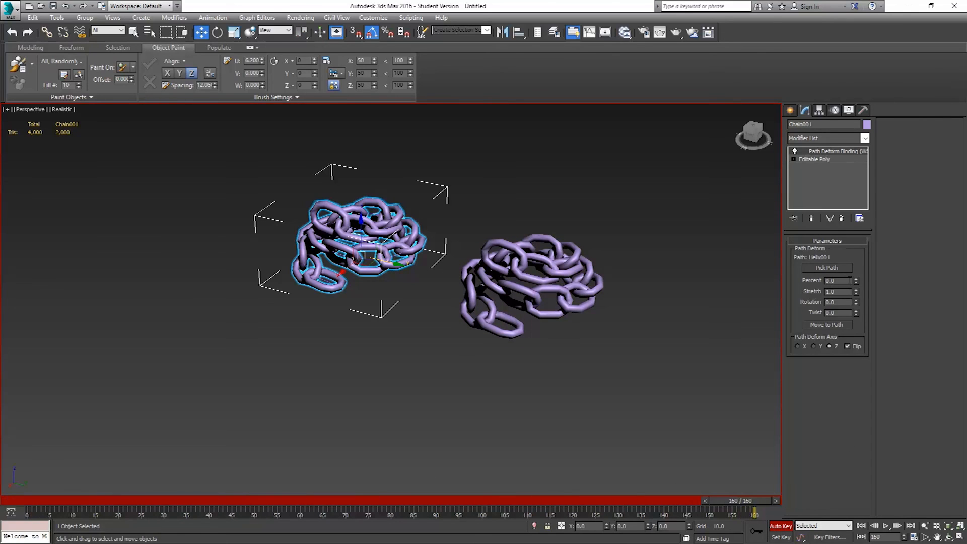
left_click_drag(856, 281, 836, 182)
left_click_drag(754, 500, 492, 510)
key("w")
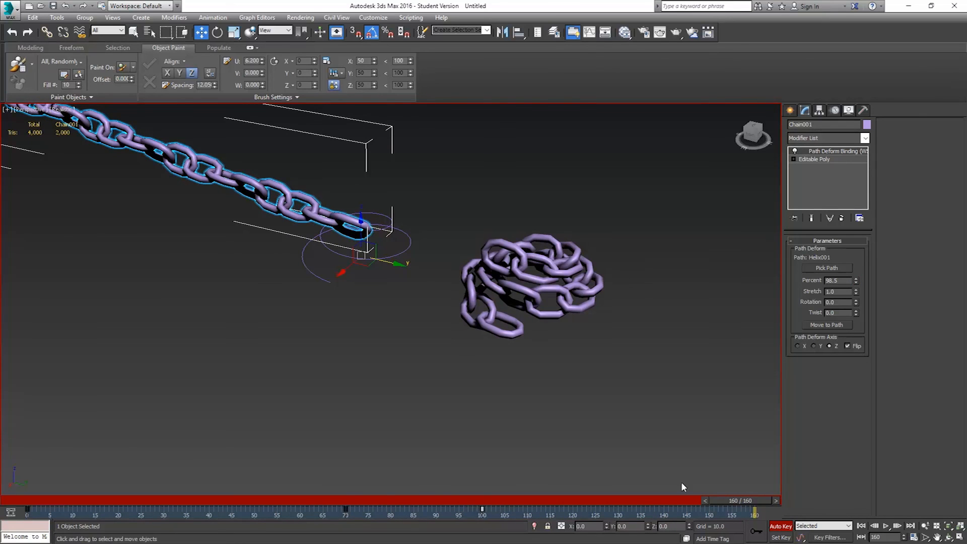
right_click(855, 282)
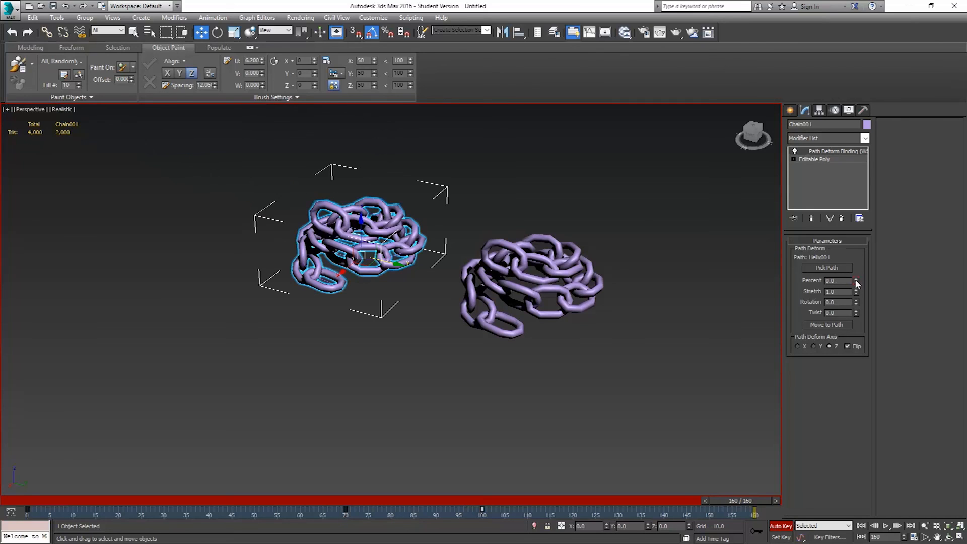
Return to frame 0, turn off Auto Key, and play the chain's path deform animation before stopping it
left_click_drag(742, 500, 43, 496)
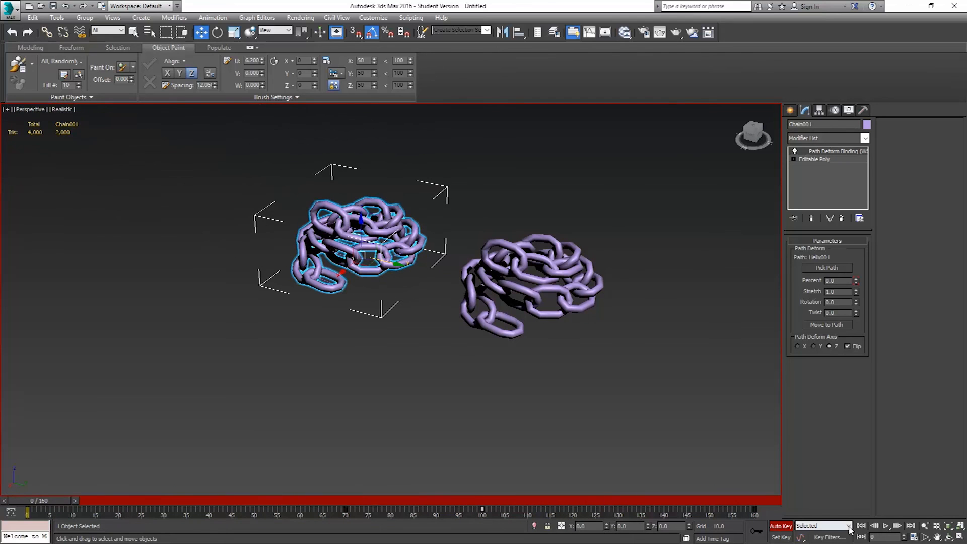
left_click(781, 525)
left_click(886, 525)
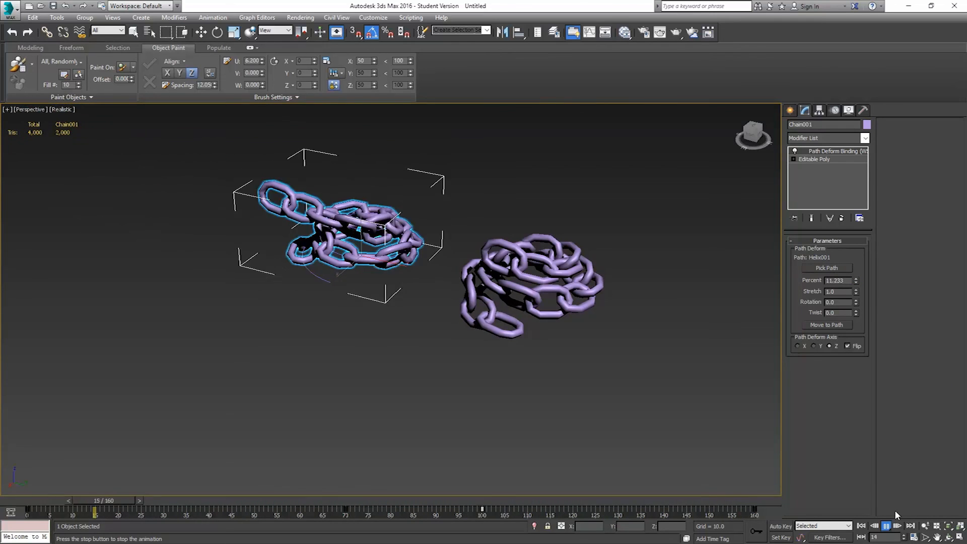
left_click(887, 526)
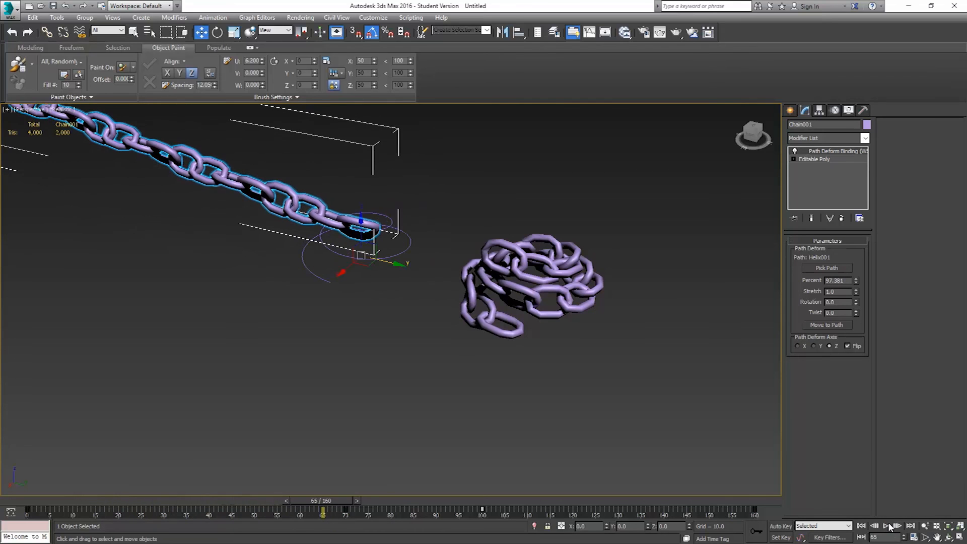